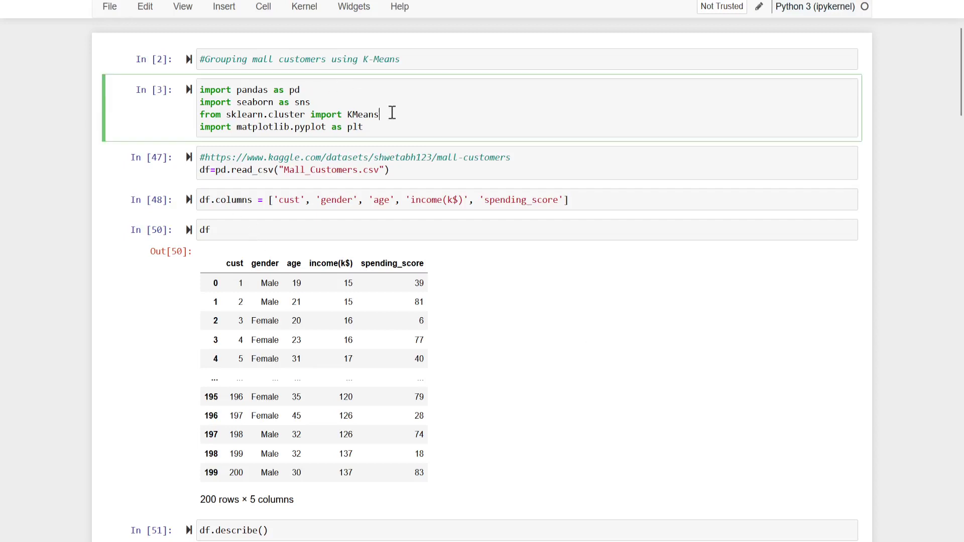
Step: Save the notebook, highlight the Kaggle comment and read_csv line, then rerun the rename and df cells
left_click(549, 157)
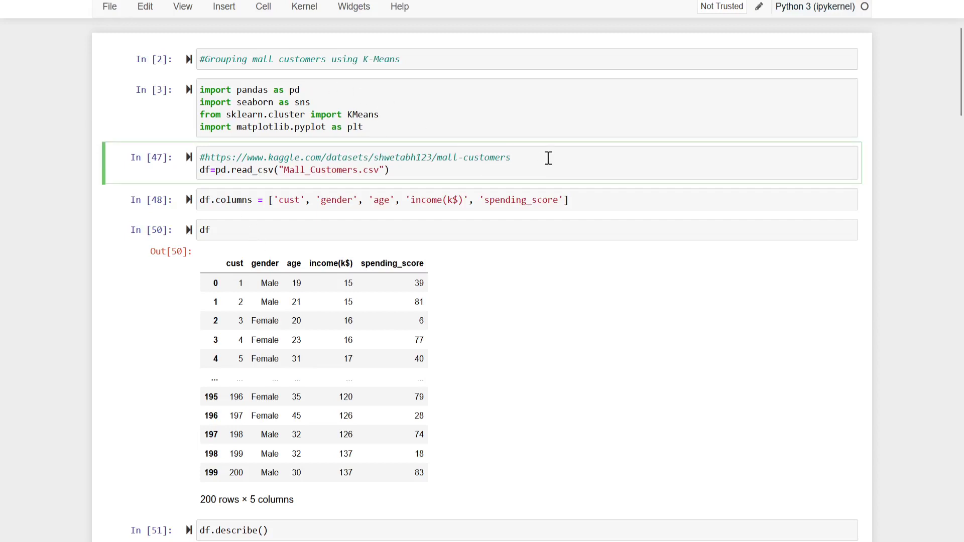
key("ctrl+s")
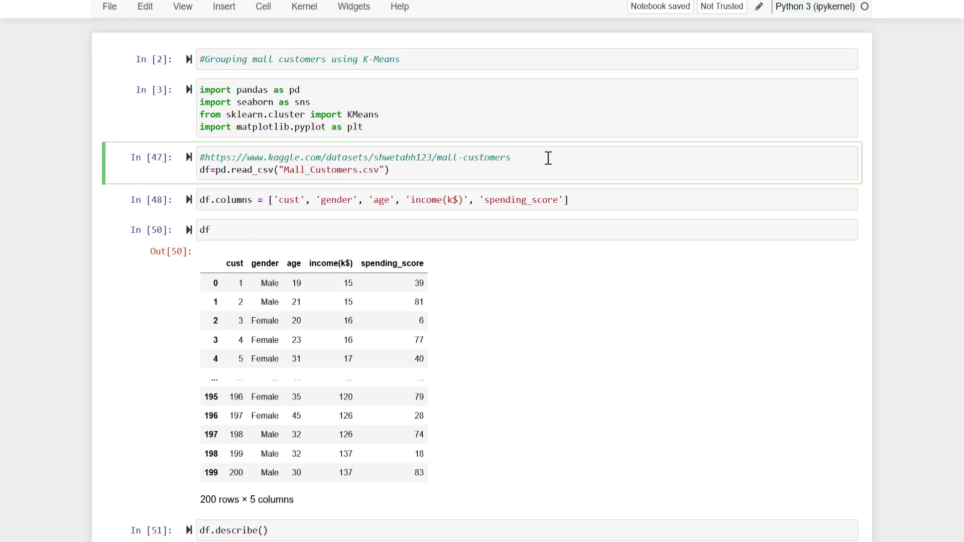
key("shift+Home")
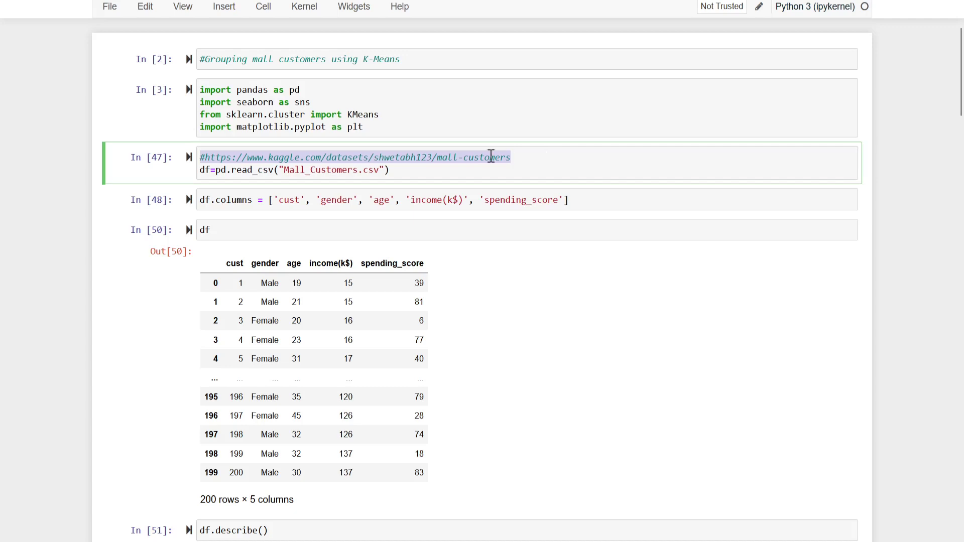
left_click(403, 170)
triple_click(402, 172)
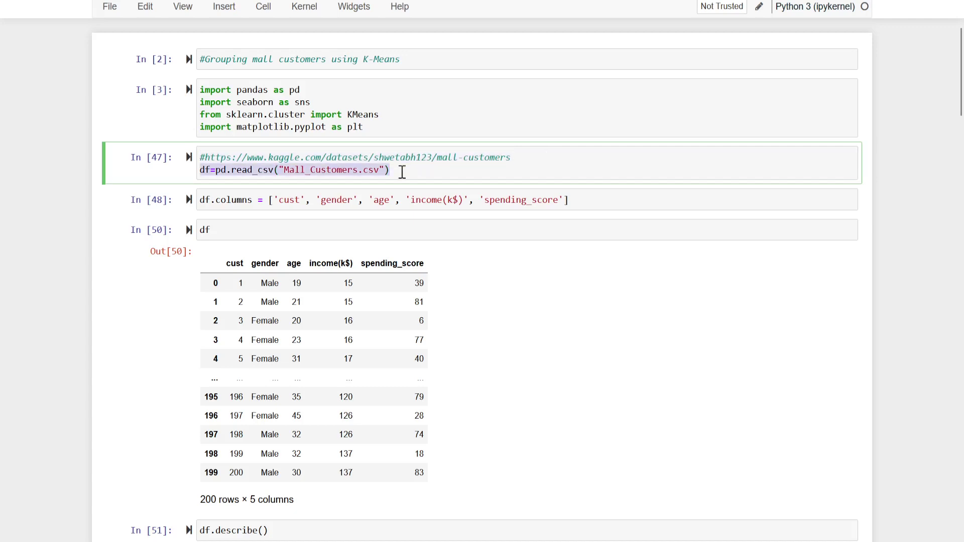
key("shift+Return")
key("shift+Return")
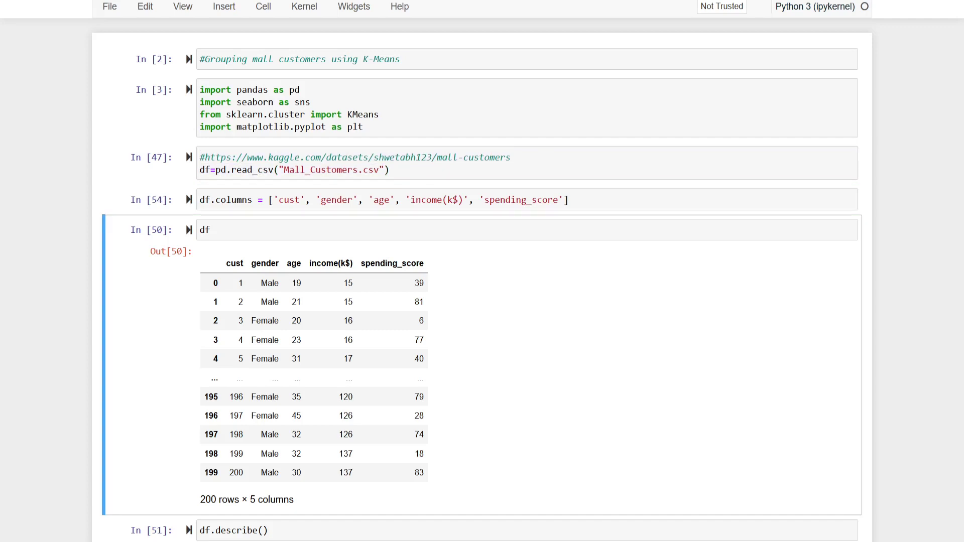
key("shift+Return")
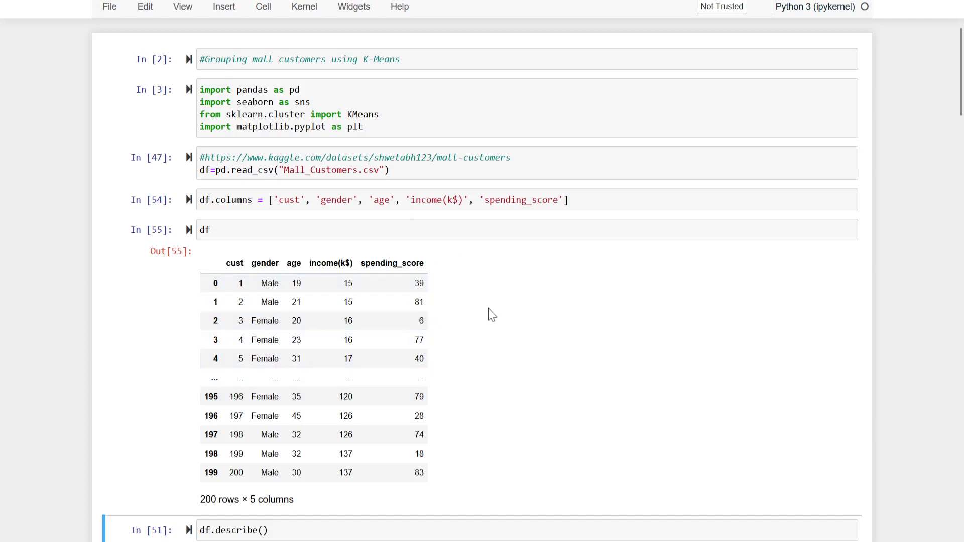
scroll(452, 339, "down", 2)
scroll(445, 370, "down", 1)
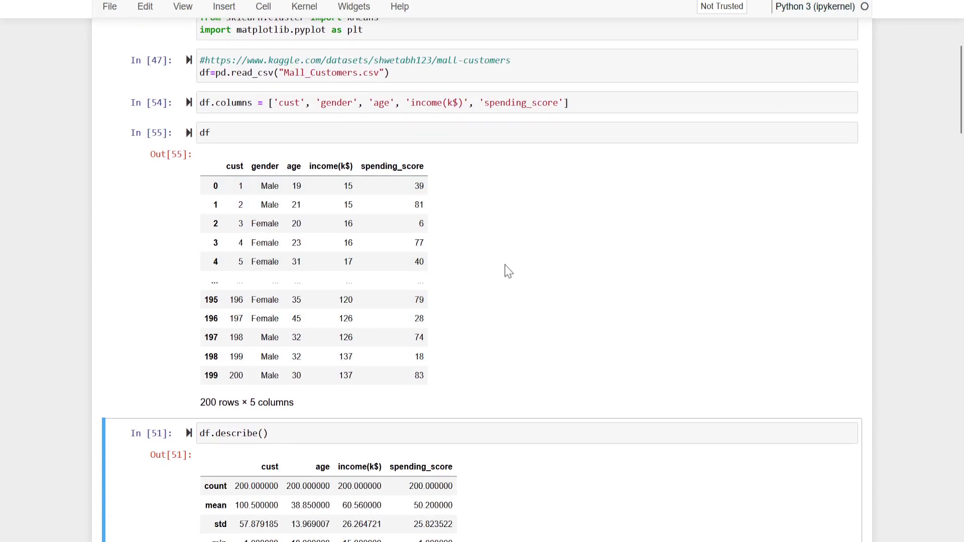
scroll(453, 339, "down", 1)
left_click(291, 433)
scroll(293, 389, "down", 2)
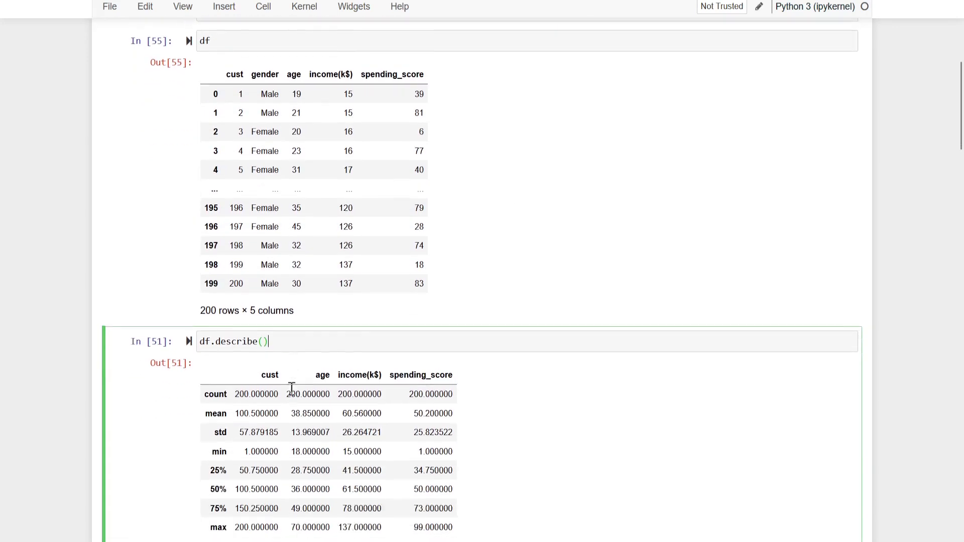
scroll(293, 390, "down", 1)
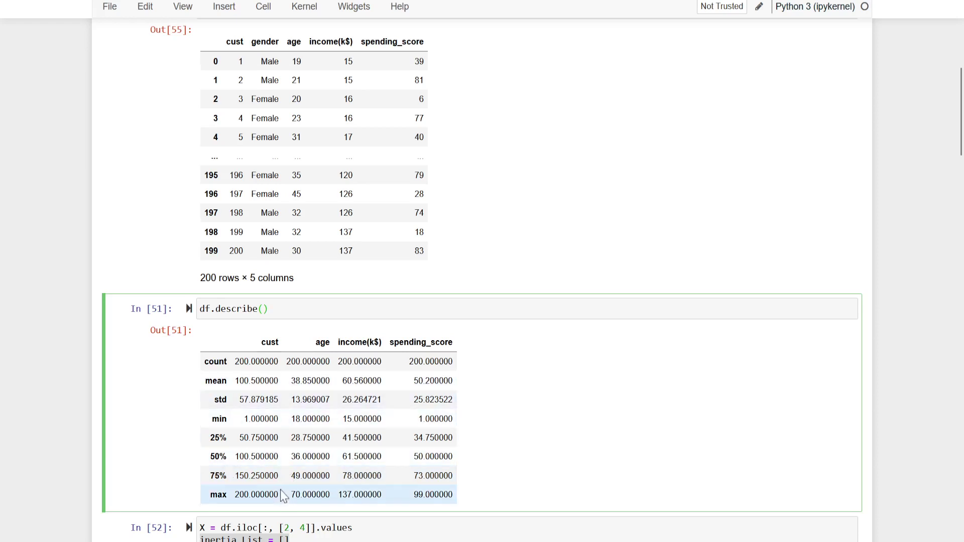
scroll(281, 490, "down", 1)
scroll(392, 234, "up", 2)
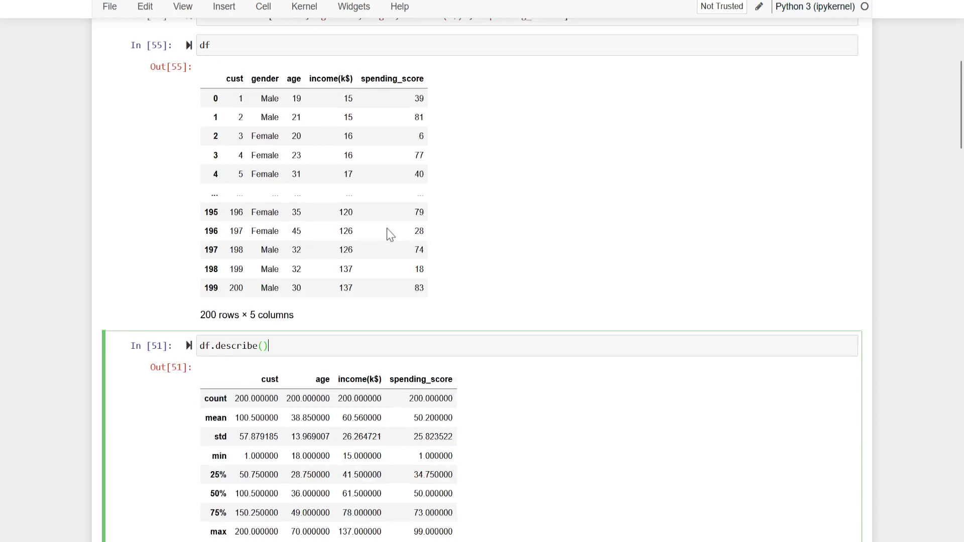
scroll(392, 234, "up", 1)
scroll(462, 435, "down", 3)
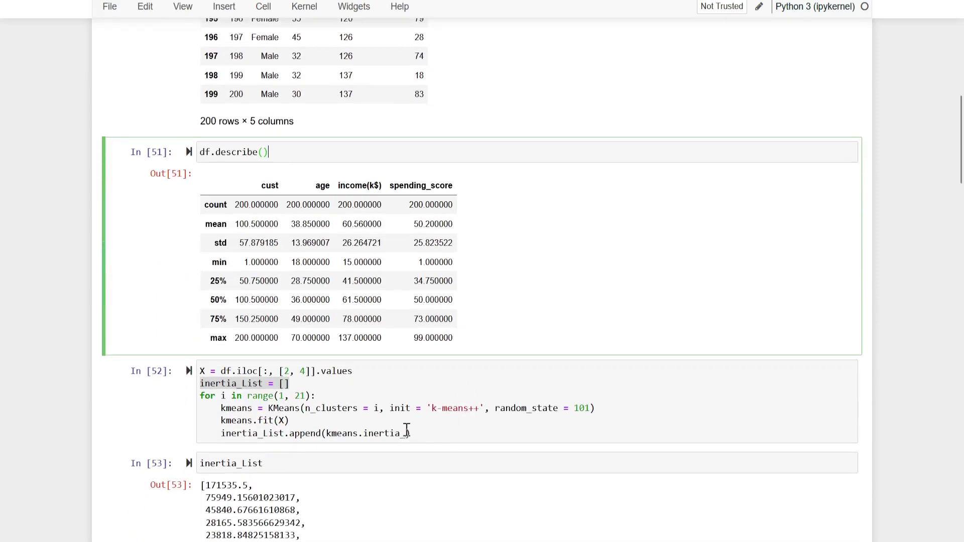
left_click(372, 372)
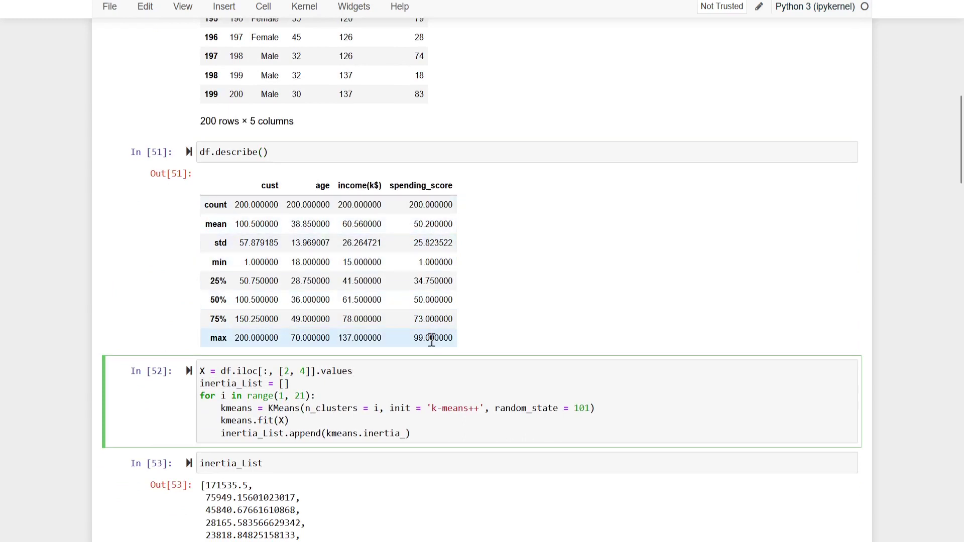
scroll(358, 407, "down", 1)
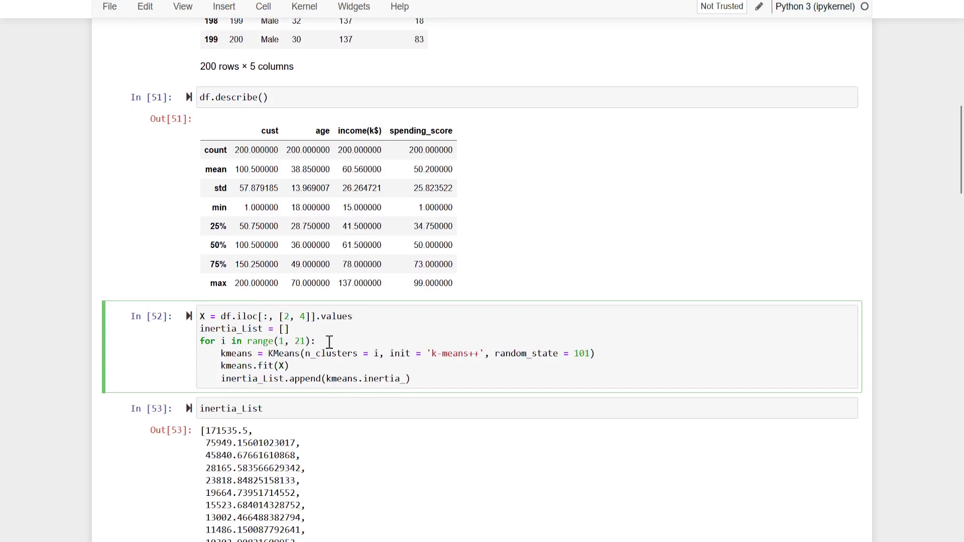
left_click(329, 342)
scroll(271, 437, "down", 4)
scroll(301, 339, "down", 3)
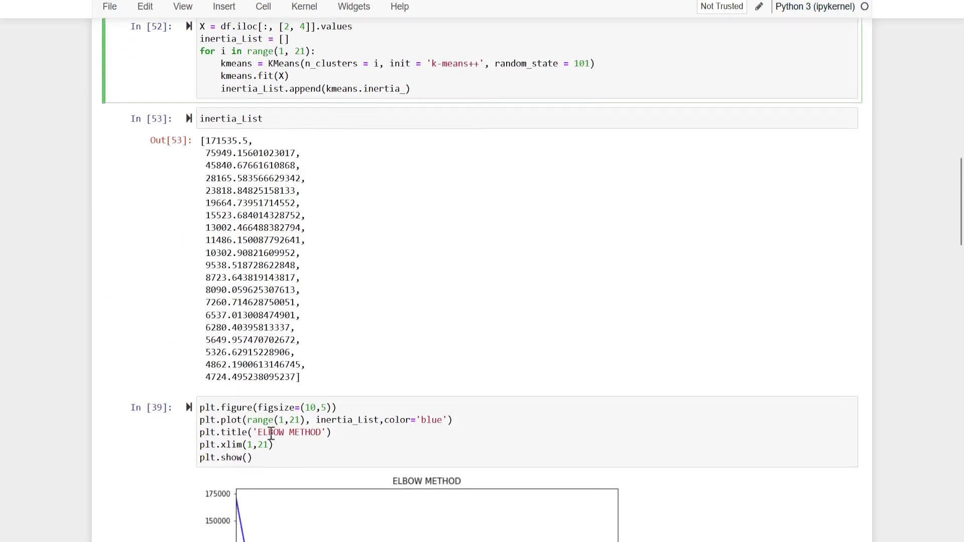
scroll(317, 452, "down", 2)
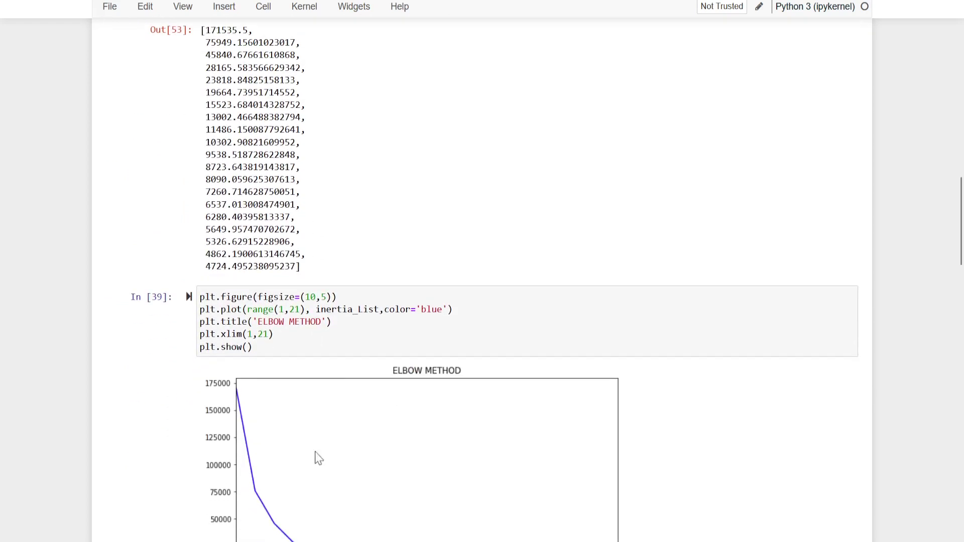
Step: Rerun the plt.figure elbow plot of inertia over 1–20 clusters, then save the notebook
left_click(371, 323)
key("shift+Return")
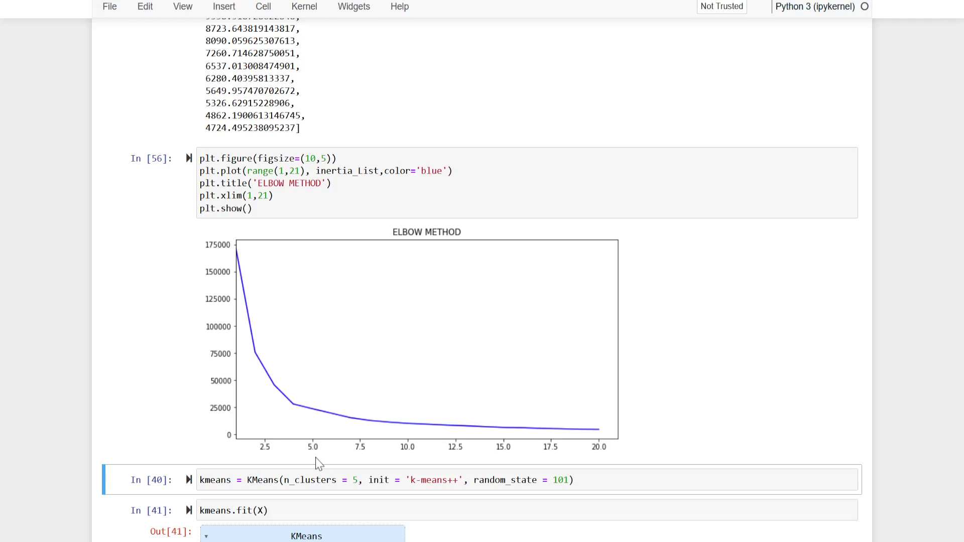
key("ctrl+s")
scroll(333, 429, "down", 3)
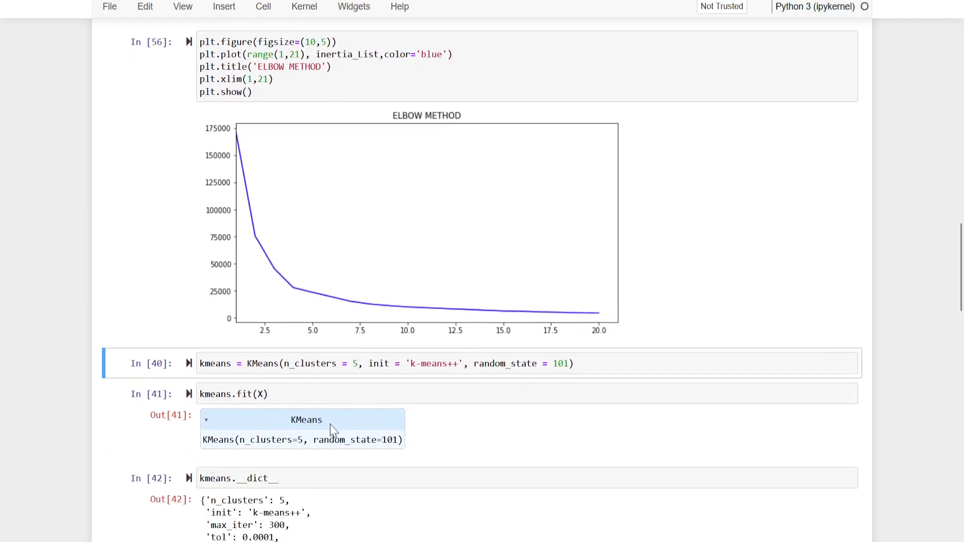
scroll(333, 430, "down", 3)
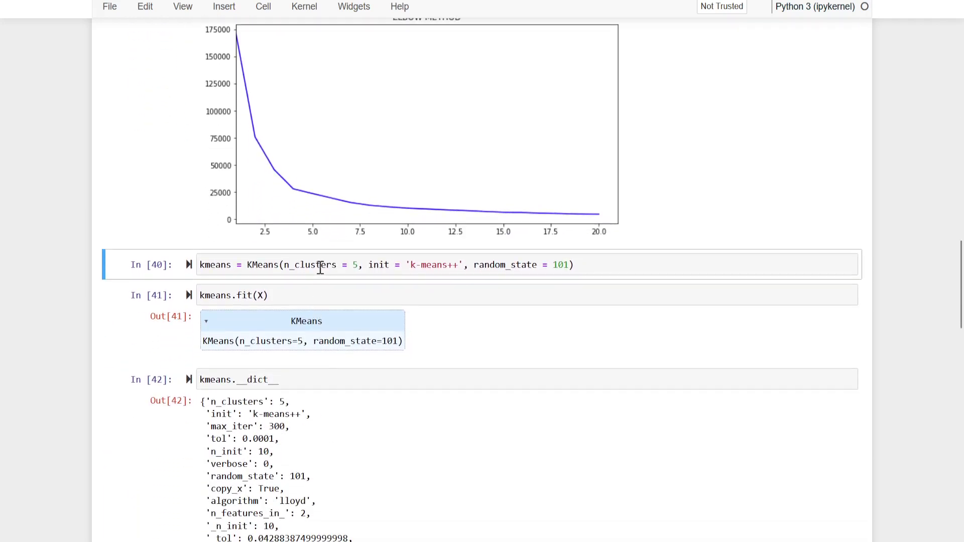
left_click(319, 265)
left_click_drag(233, 265, 195, 267)
left_click(348, 266)
left_click(292, 294)
key("shift+Return")
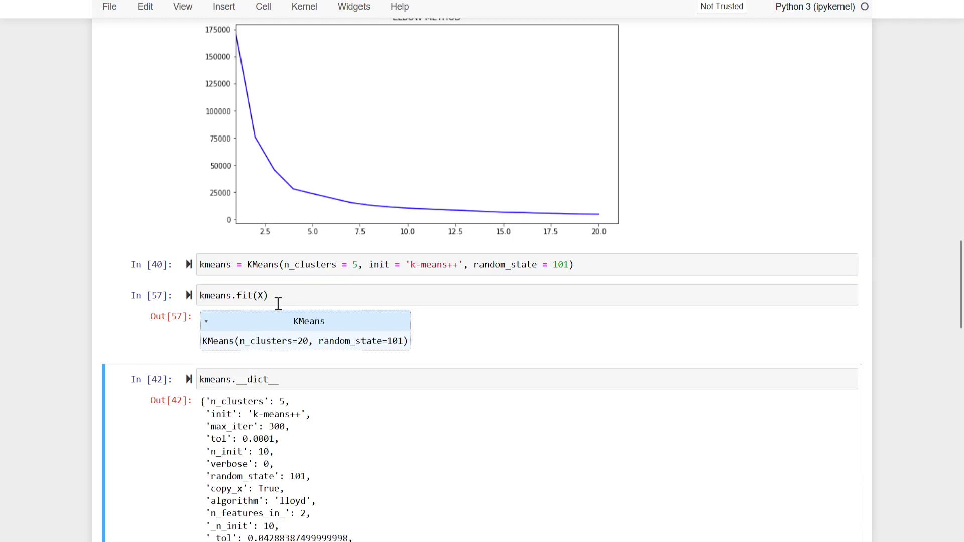
scroll(279, 324, "down", 1)
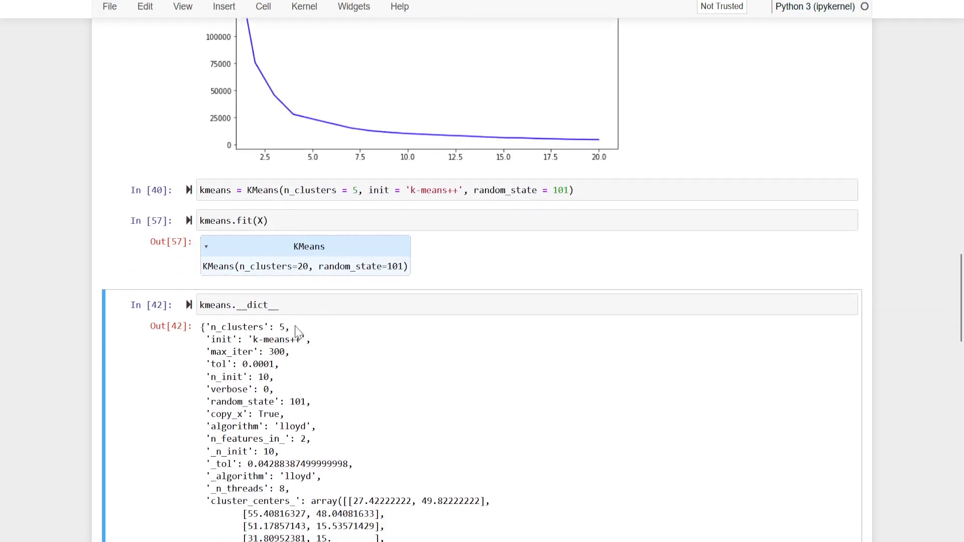
left_click(302, 306)
key("shift+Return")
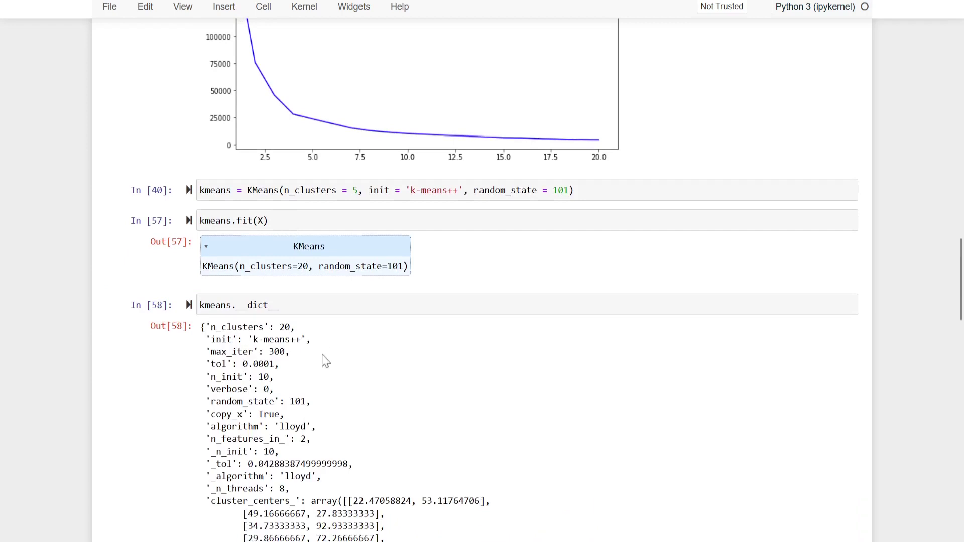
scroll(326, 361, "down", 2)
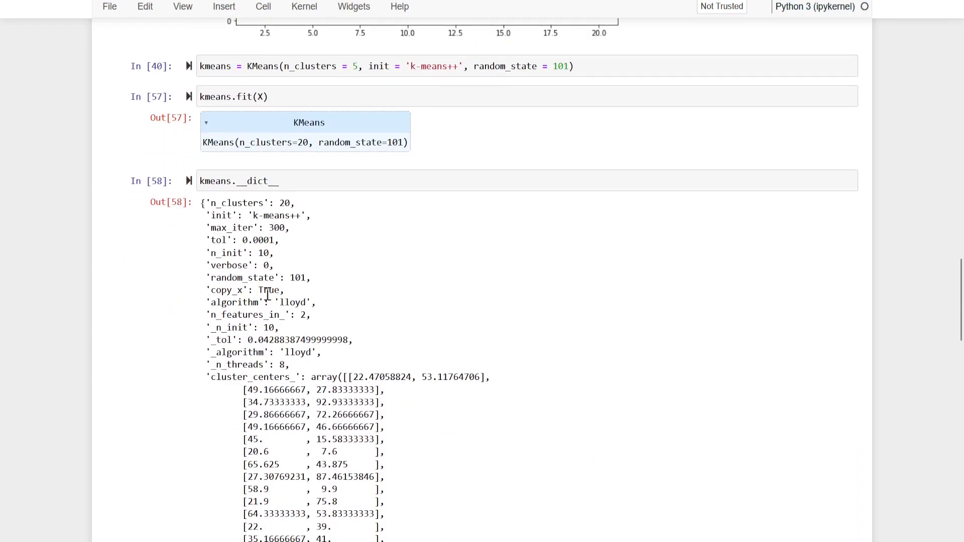
scroll(304, 389, "down", 1)
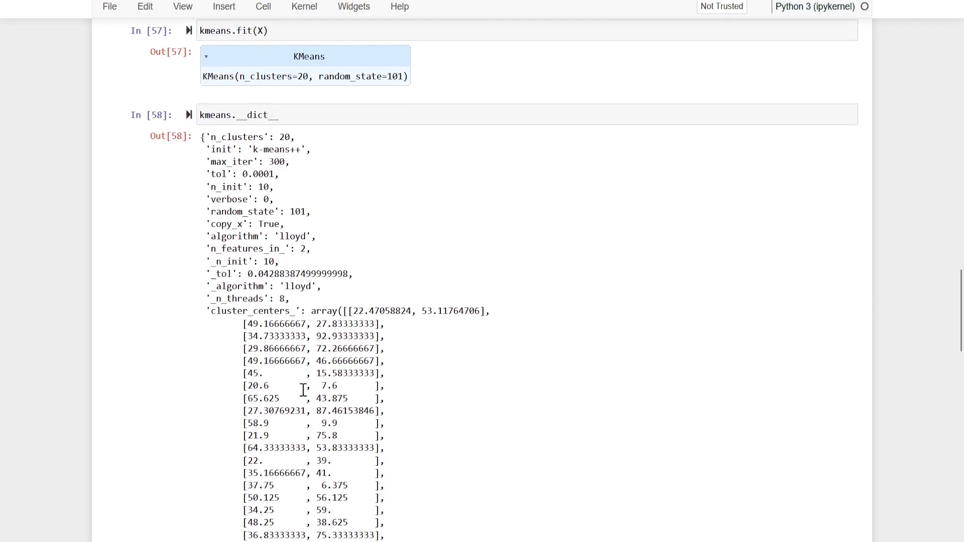
scroll(304, 389, "down", 1)
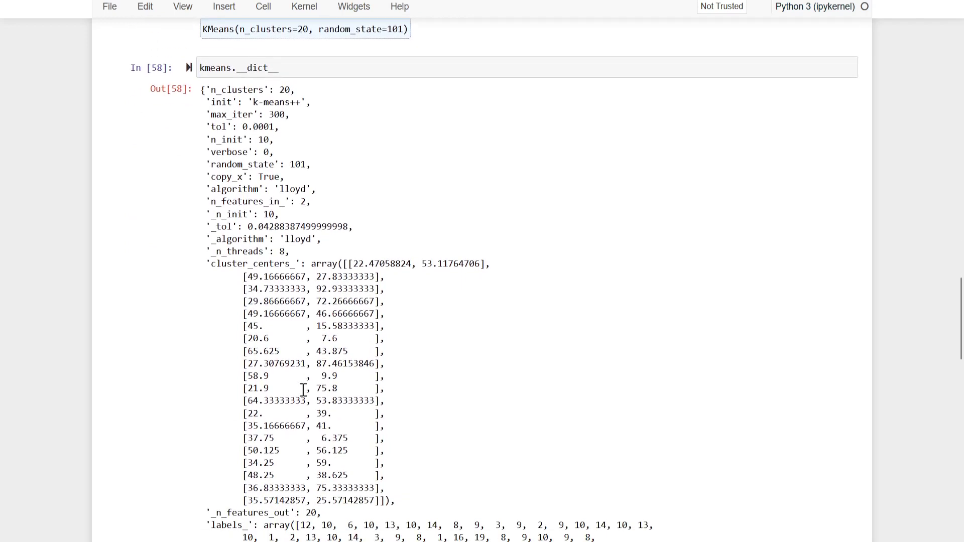
scroll(304, 389, "up", 5)
scroll(304, 388, "up", 5)
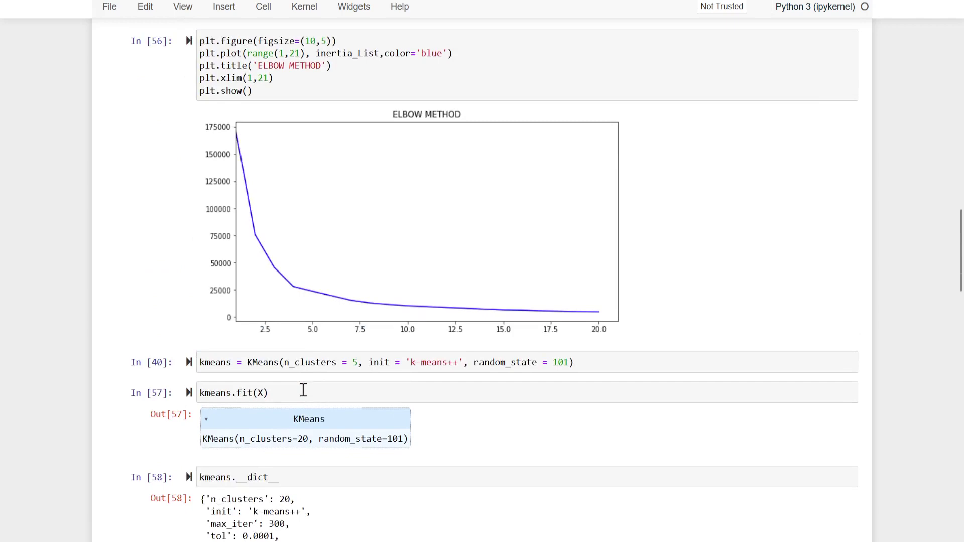
Step: Re-execute the KMeans(n_clusters=5), kmeans.fit(X) and kmeans.__dict__ cells in turn
left_click(329, 363)
key("shift+Return")
key("shift+Return")
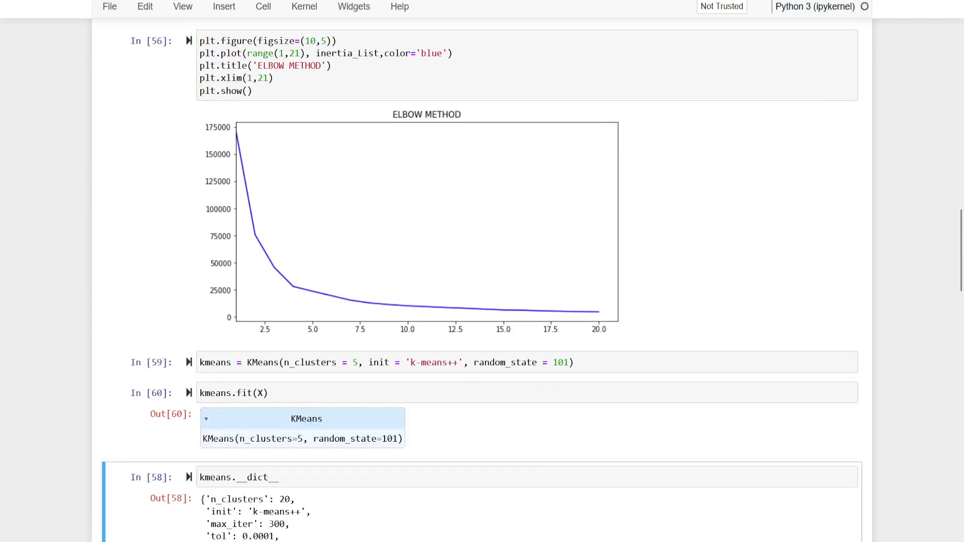
key("shift+Return")
scroll(407, 325, "down", 1)
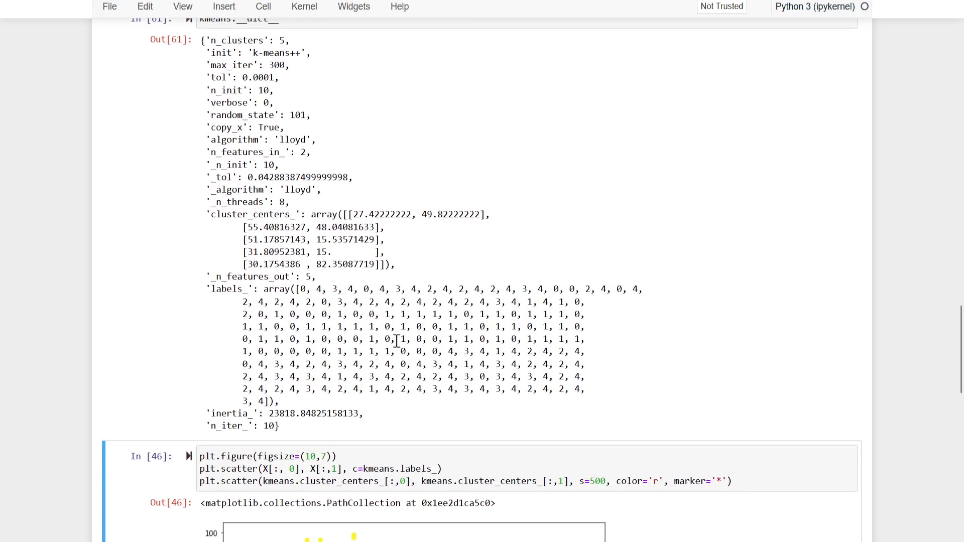
scroll(402, 176, "up", 3)
scroll(403, 177, "up", 3)
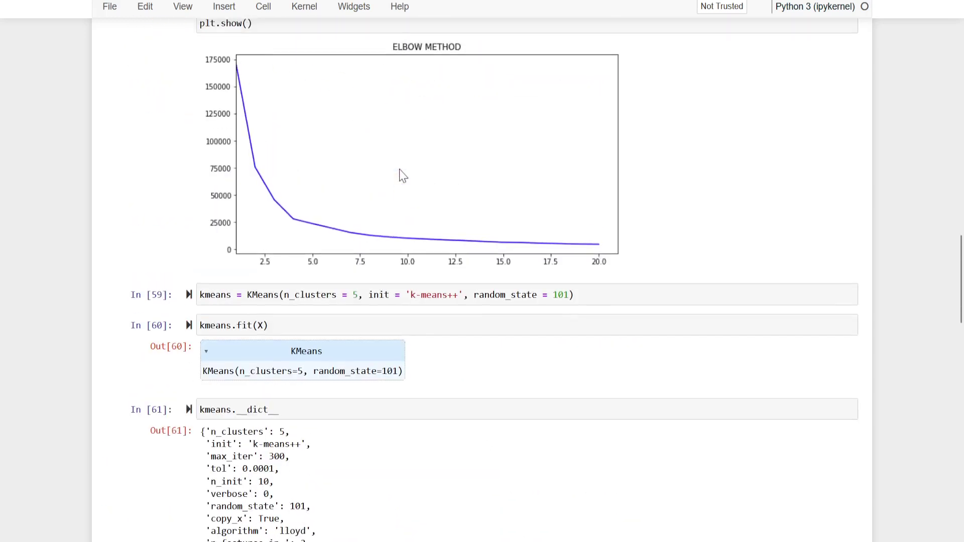
scroll(402, 176, "up", 3)
scroll(402, 177, "up", 3)
scroll(403, 176, "up", 1)
scroll(403, 176, "up", 4)
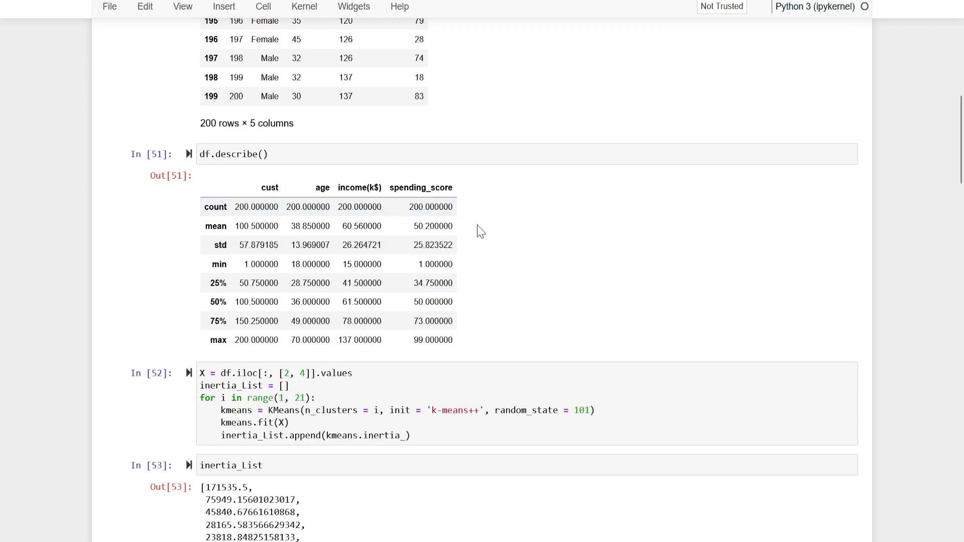
scroll(482, 230, "down", 5)
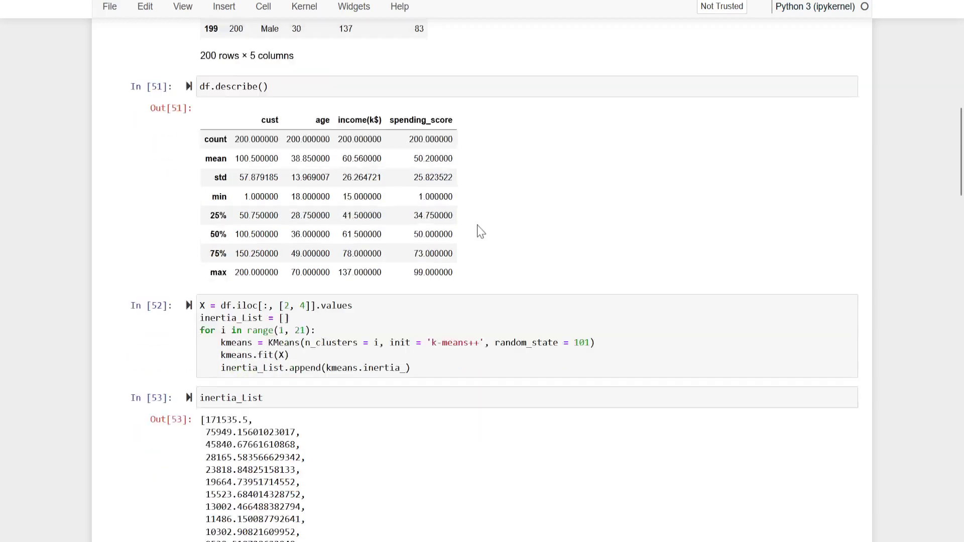
scroll(481, 231, "down", 5)
scroll(481, 230, "down", 5)
scroll(481, 231, "down", 4)
scroll(481, 231, "down", 3)
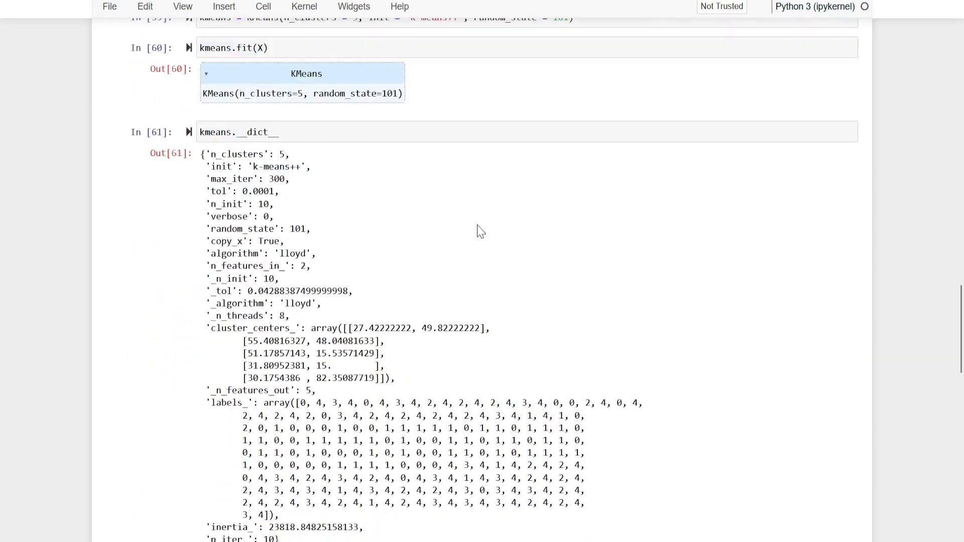
scroll(481, 231, "down", 2)
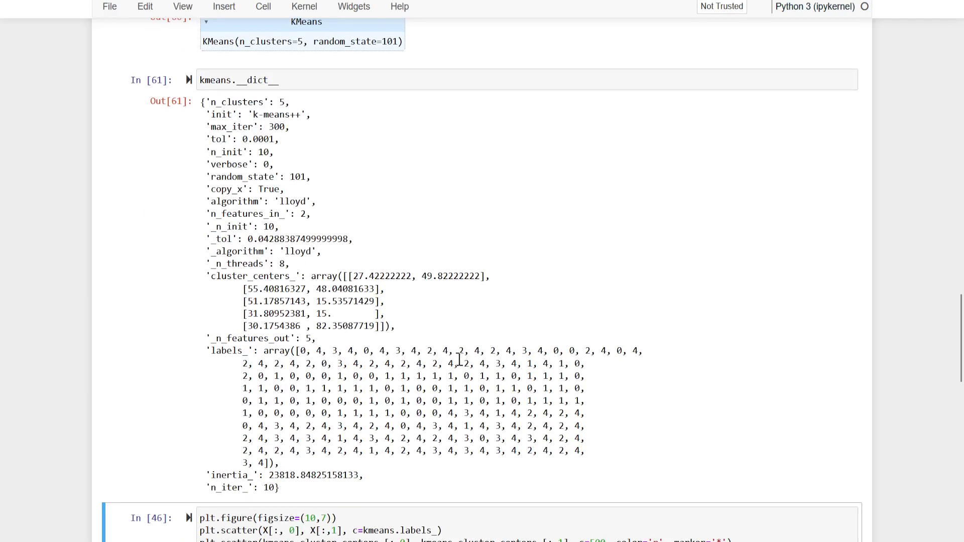
scroll(460, 360, "down", 1)
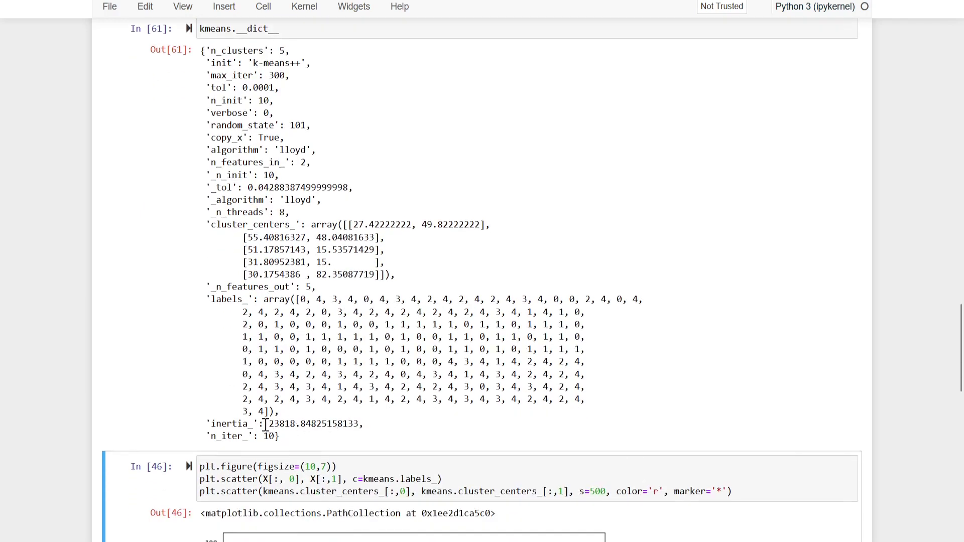
Step: Highlight inertia 23818.848 and the five cluster_centers_ coordinates, then save the notebook
left_click_drag(264, 425, 370, 426)
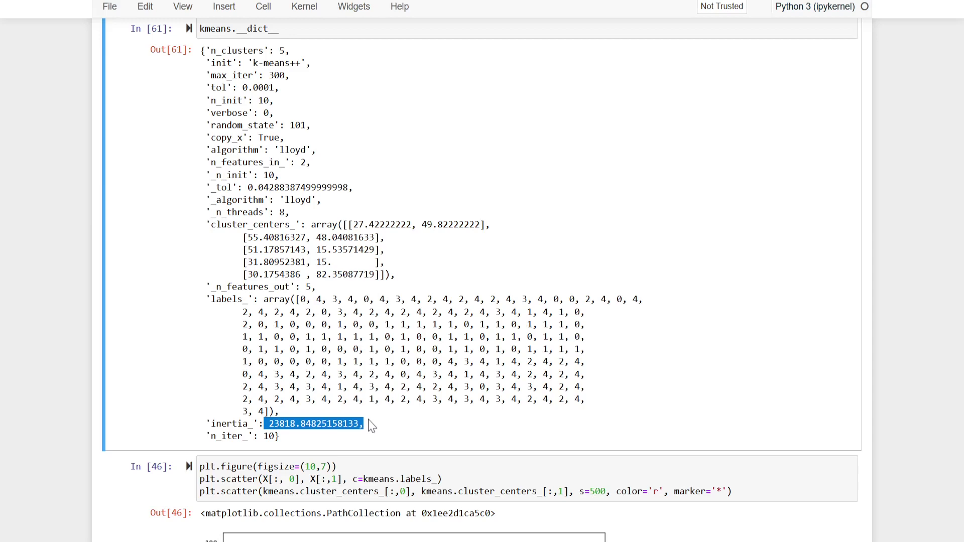
scroll(372, 426, "up", 5)
scroll(372, 426, "up", 5)
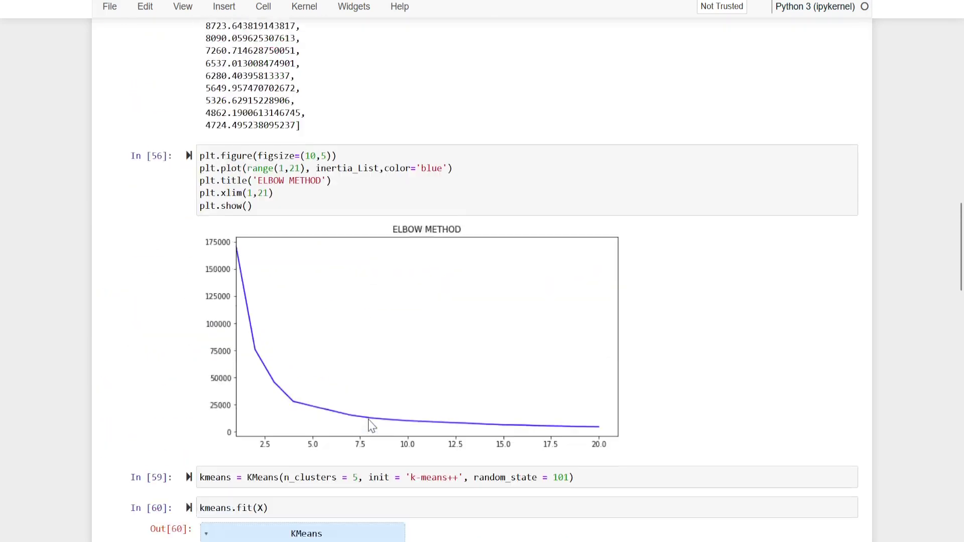
scroll(371, 426, "up", 4)
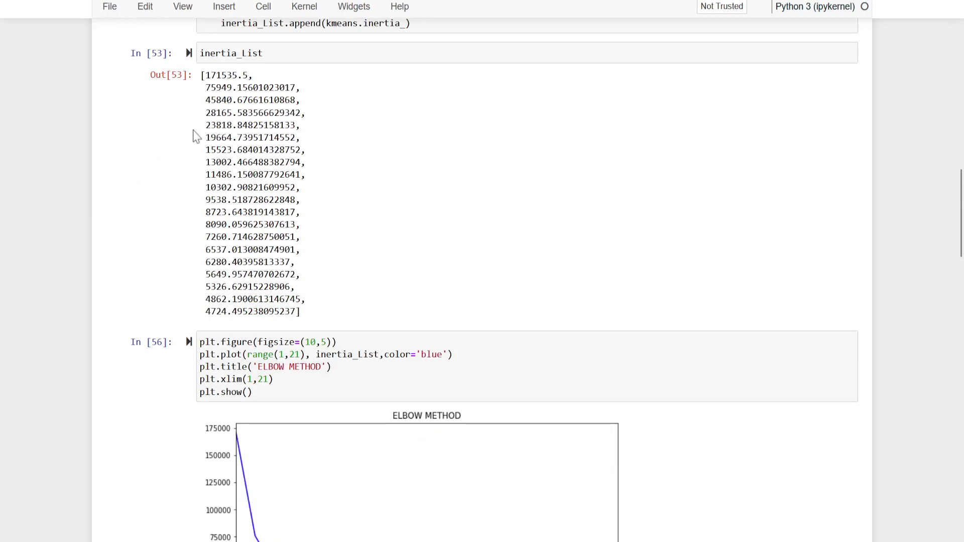
scroll(195, 137, "down", 4)
scroll(194, 136, "down", 4)
scroll(194, 137, "down", 4)
scroll(194, 137, "down", 4)
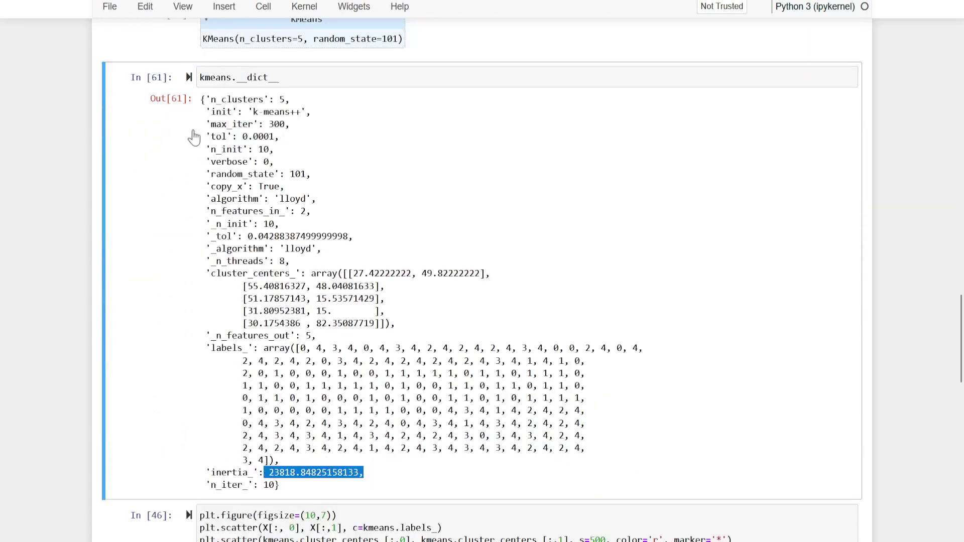
scroll(194, 137, "down", 3)
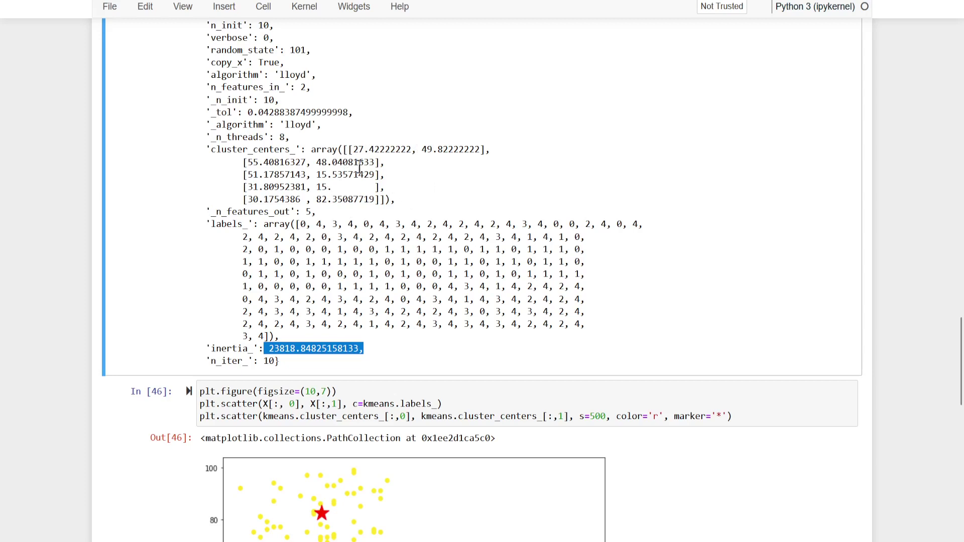
left_click(324, 165)
mouse_move(324, 165)
left_mouse_down()
mouse_move(311, 150)
mouse_move(410, 204)
left_mouse_up()
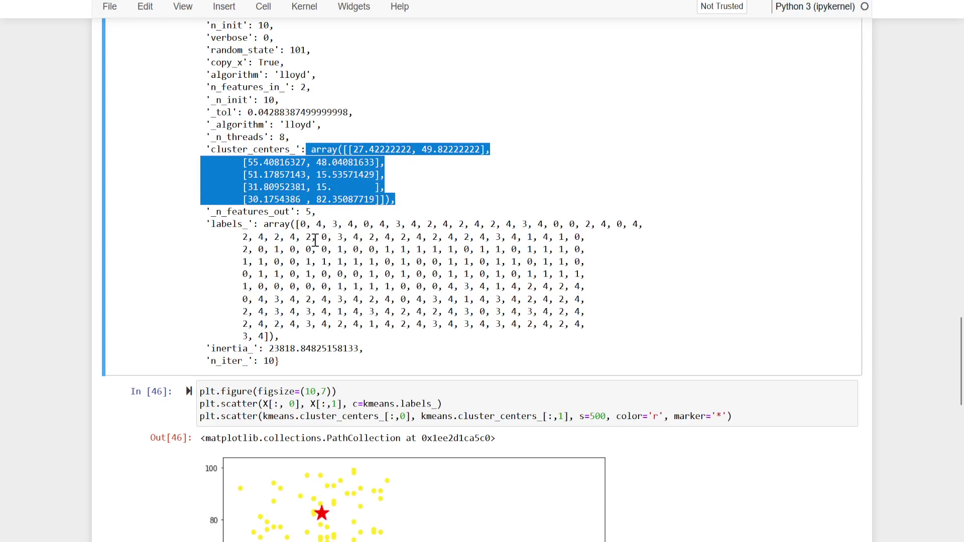
key("ctrl+s")
scroll(450, 275, "down", 2)
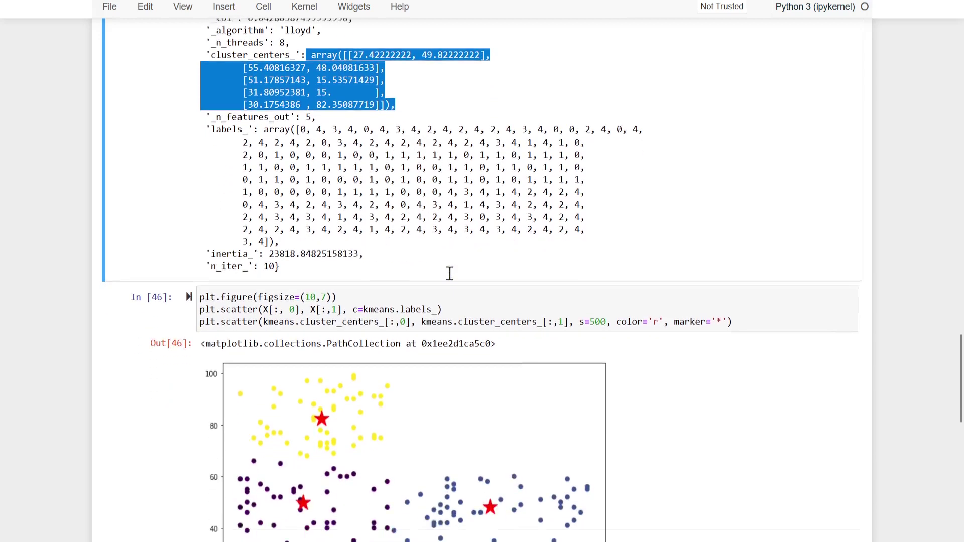
scroll(450, 275, "down", 3)
left_click(352, 251)
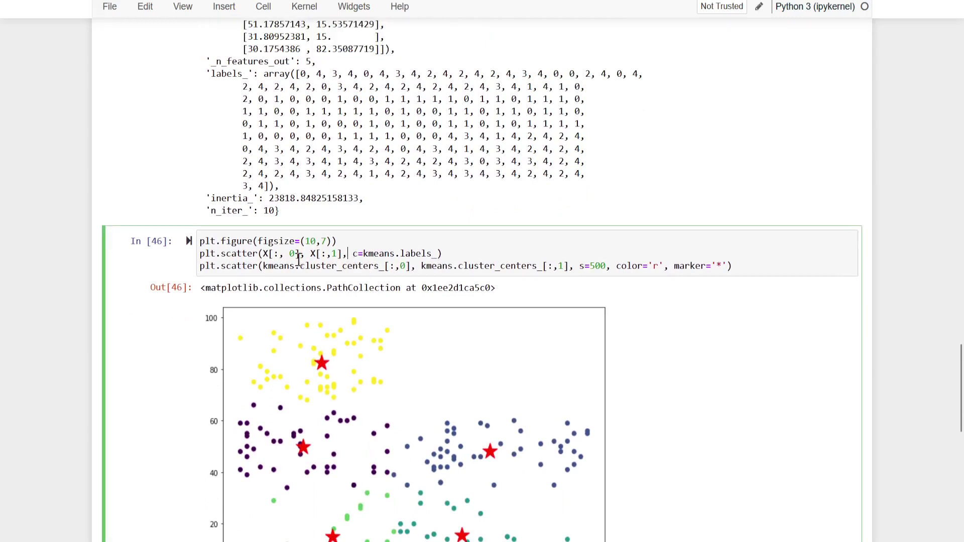
scroll(322, 419, "down", 1)
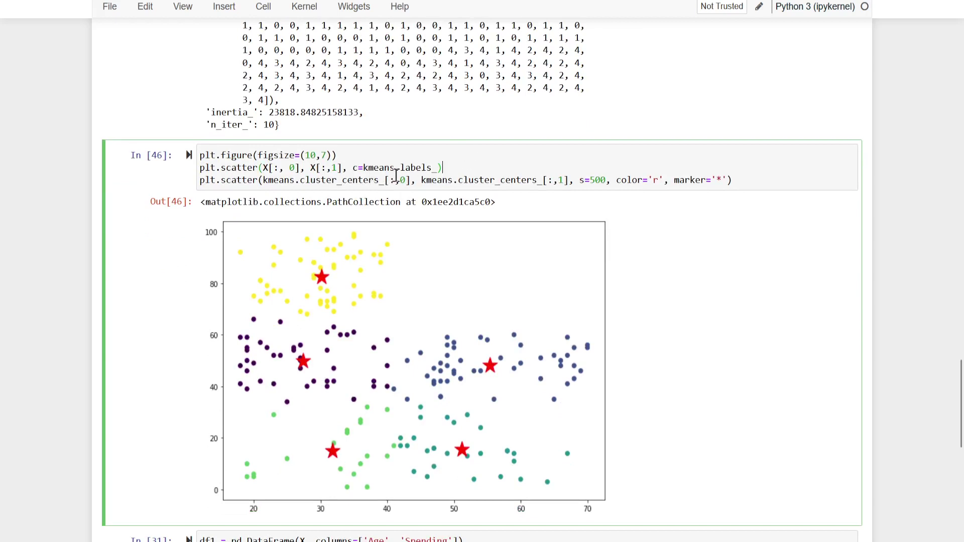
scroll(426, 173, "up", 1)
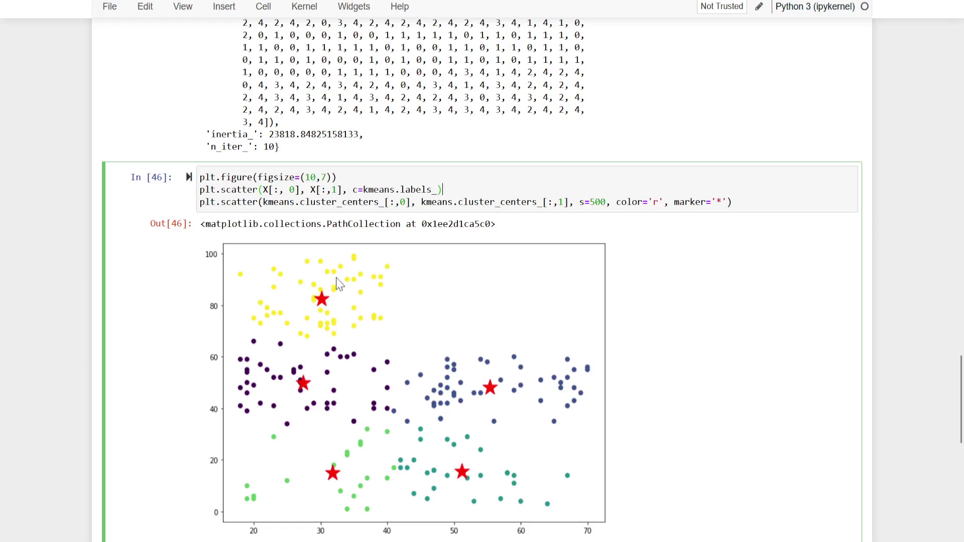
key("Escape")
scroll(315, 326, "down", 2)
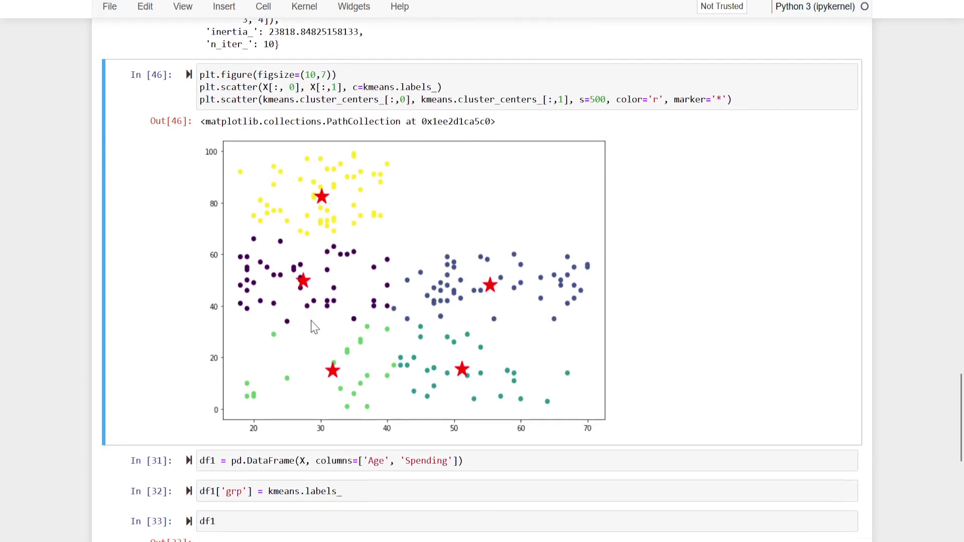
scroll(314, 326, "down", 2)
scroll(314, 326, "down", 2)
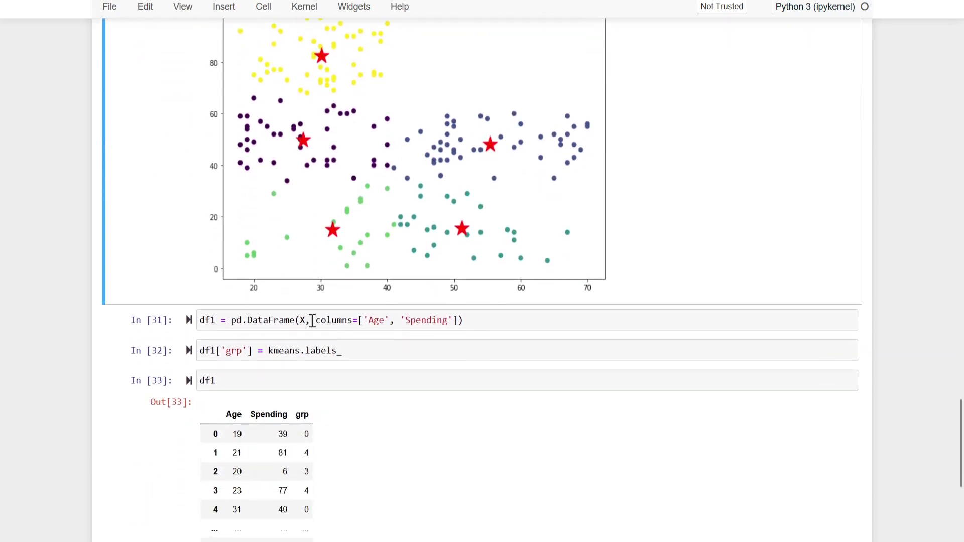
scroll(414, 157, "up", 3)
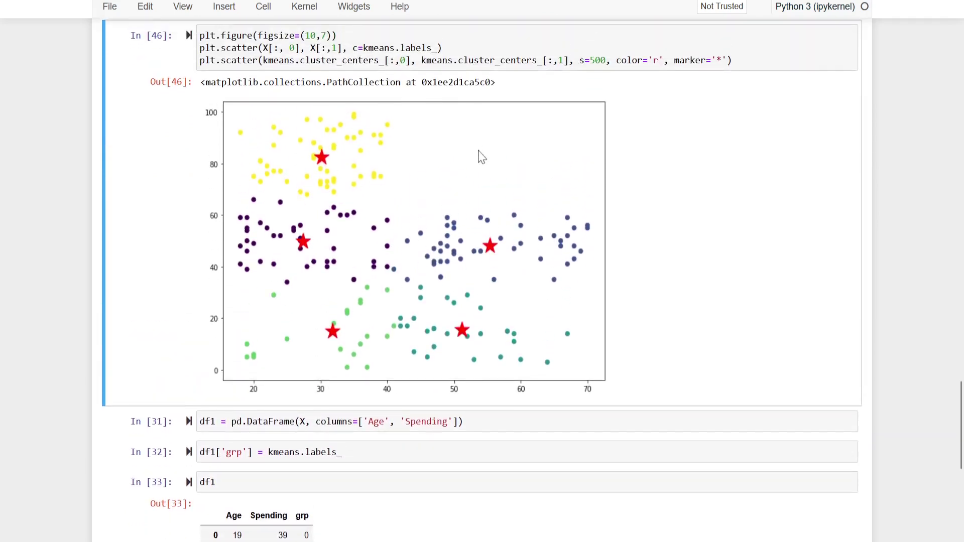
left_click(497, 419)
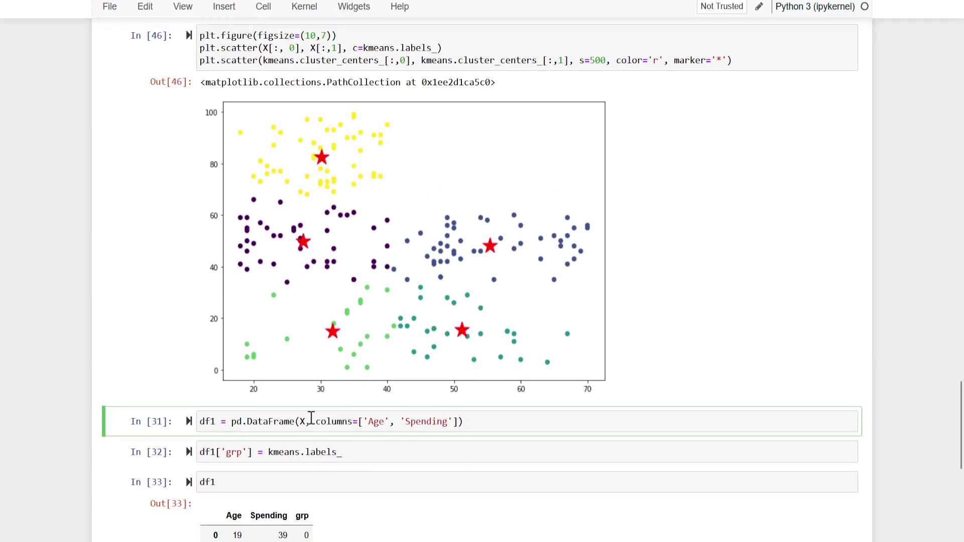
scroll(310, 420, "up", 5)
scroll(310, 420, "up", 5)
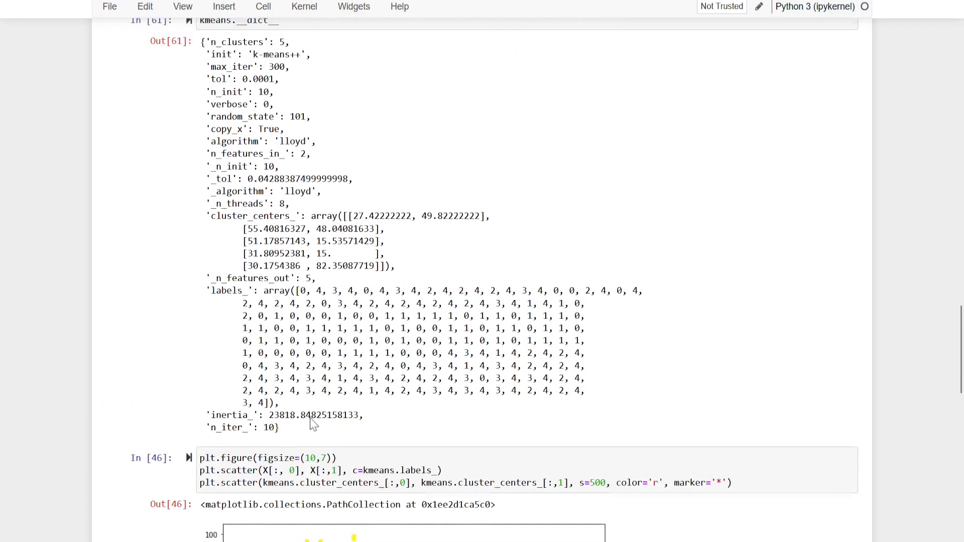
scroll(310, 420, "up", 3)
scroll(310, 418, "up", 3)
scroll(310, 418, "up", 3)
scroll(309, 418, "up", 3)
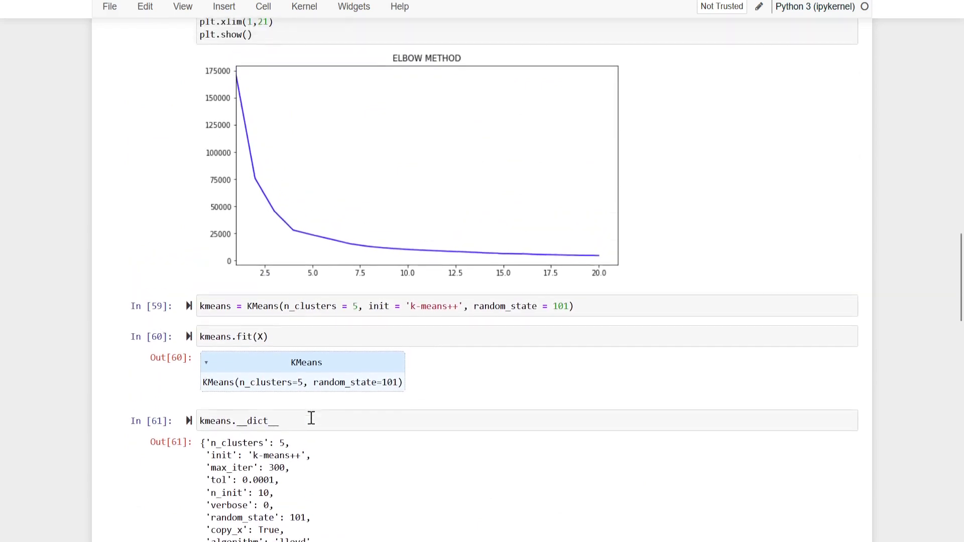
scroll(309, 418, "up", 3)
scroll(312, 418, "up", 3)
scroll(312, 418, "up", 3)
scroll(311, 418, "up", 3)
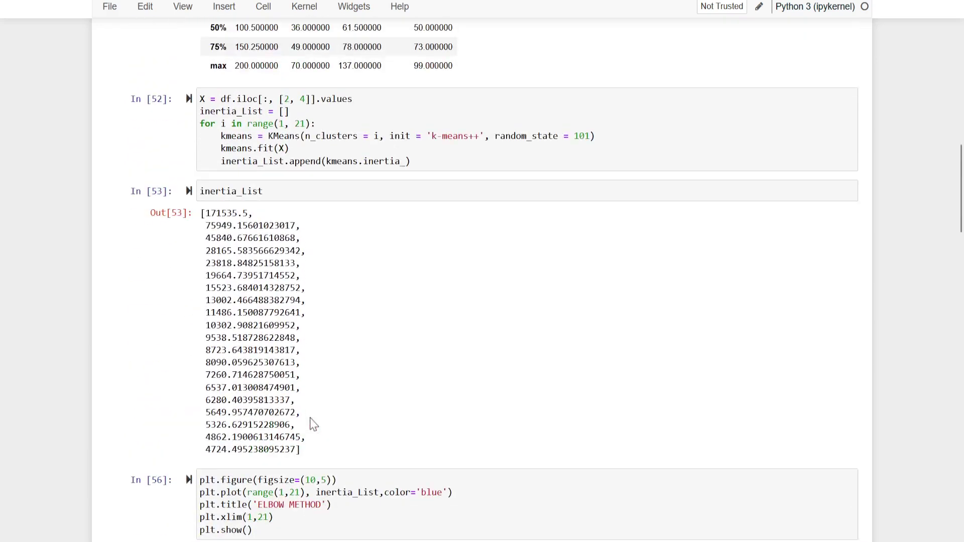
scroll(311, 418, "up", 2)
scroll(313, 424, "up", 2)
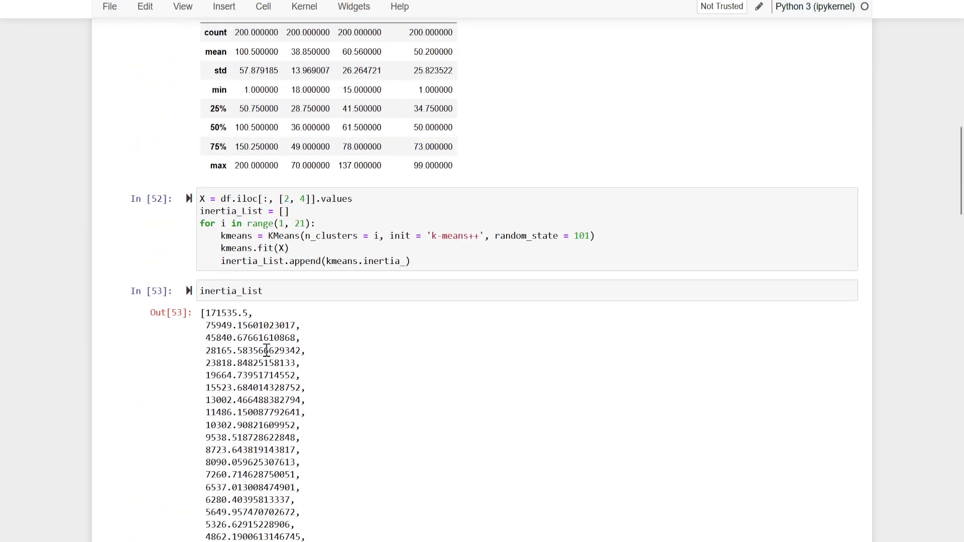
left_click(207, 199)
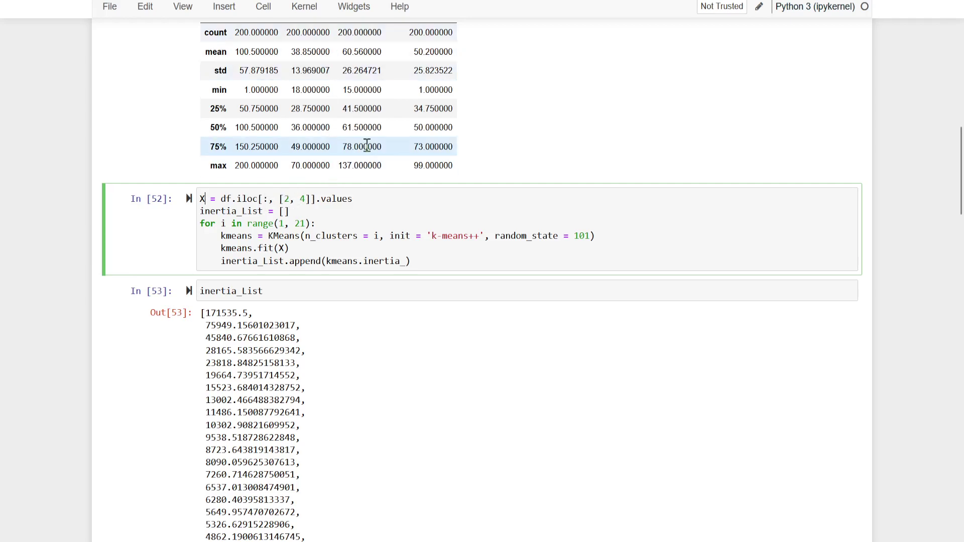
scroll(394, 123, "up", 5)
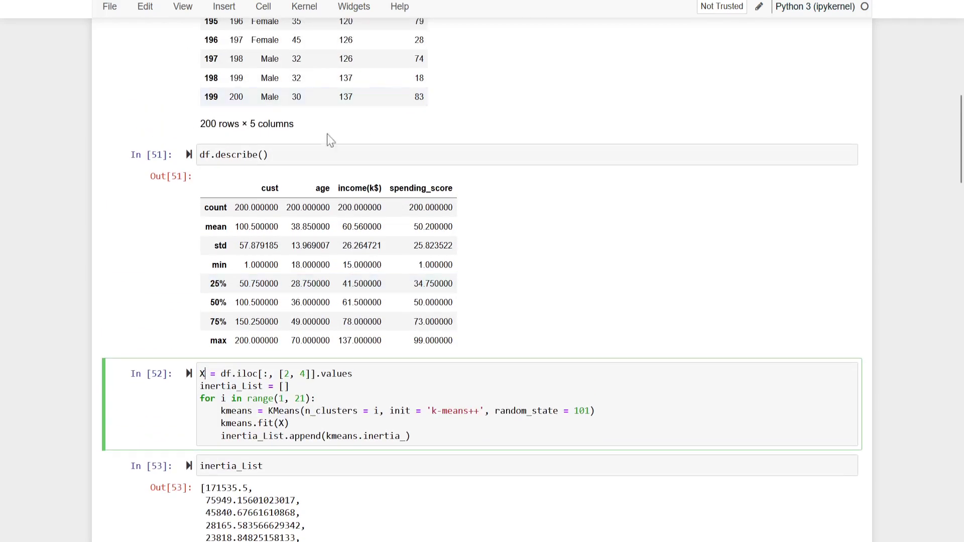
scroll(316, 163, "down", 2)
scroll(315, 163, "up", 3)
scroll(310, 144, "up", 2)
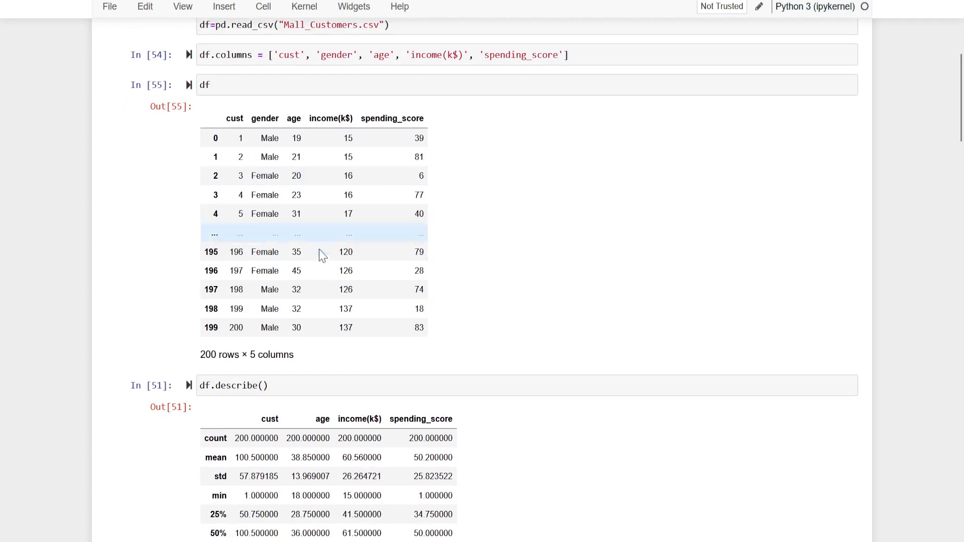
scroll(317, 226, "down", 2)
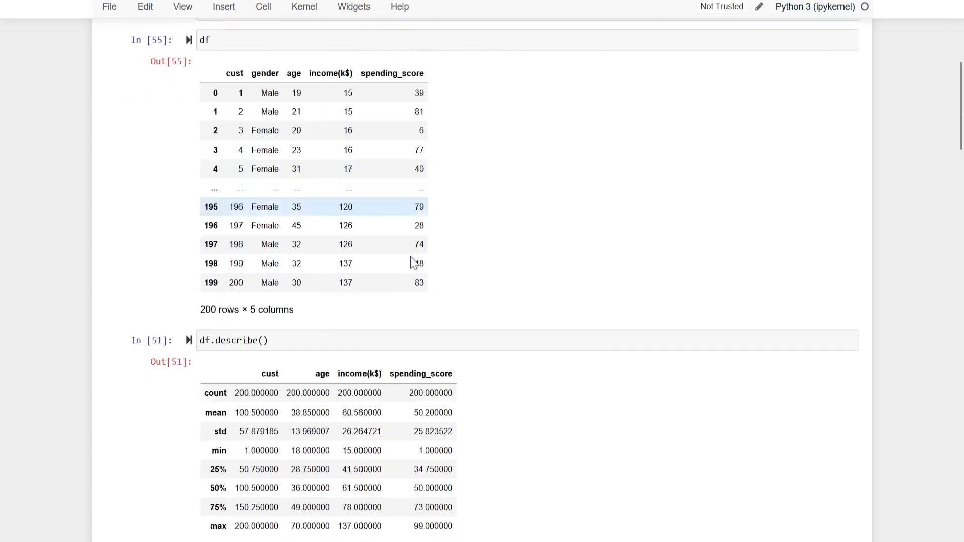
scroll(407, 256, "down", 5)
scroll(413, 262, "down", 4)
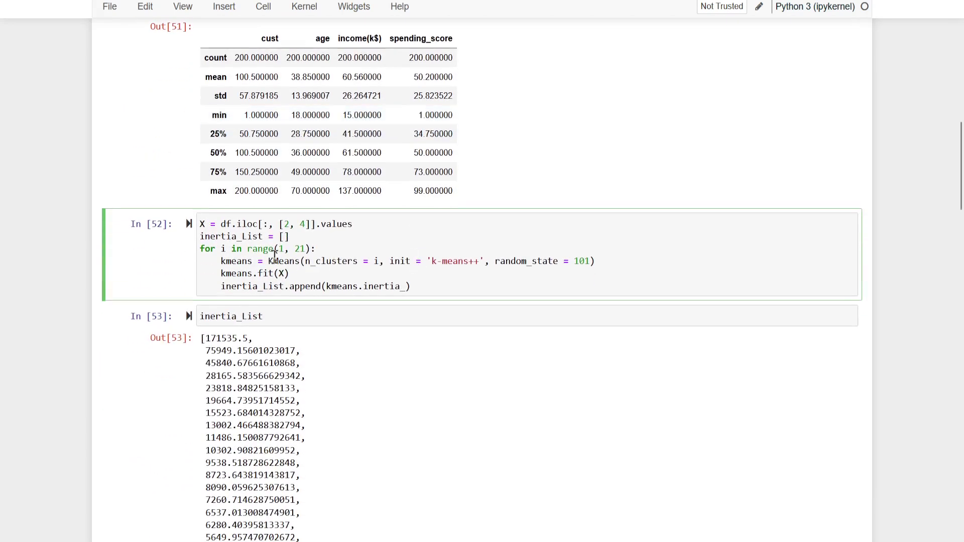
key("Escape")
key("b")
key("Return")
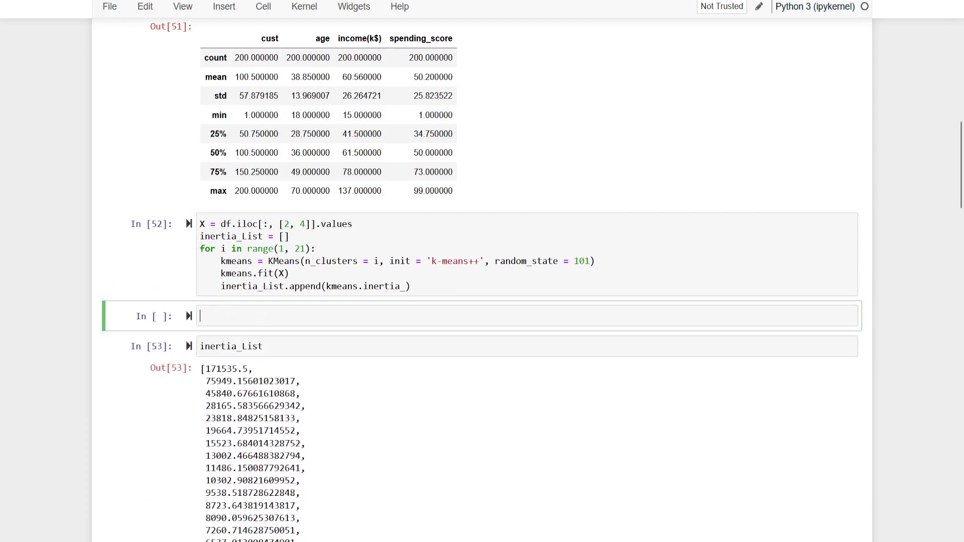
type("X")
key("shift+Return")
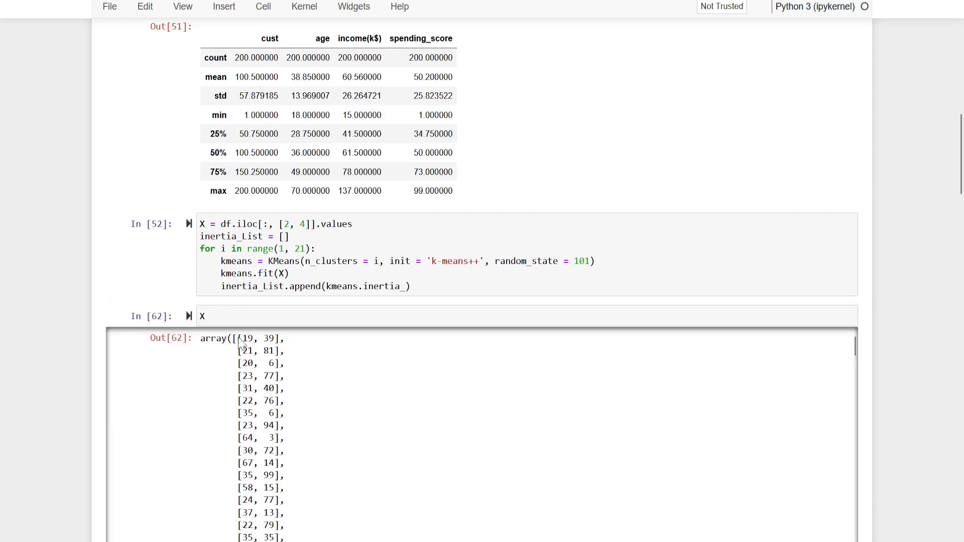
left_click(216, 317)
key("Escape")
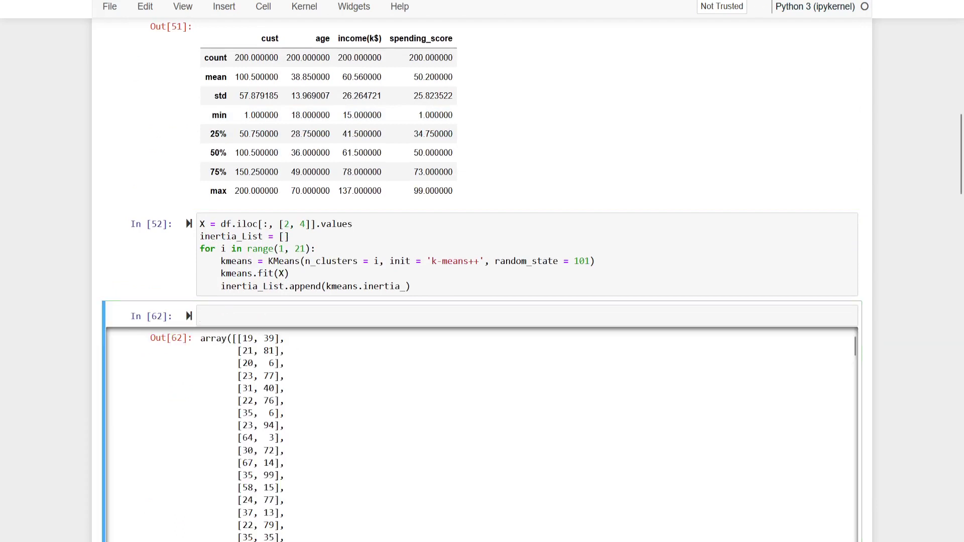
key("d")
key("d")
scroll(216, 467, "down", 8)
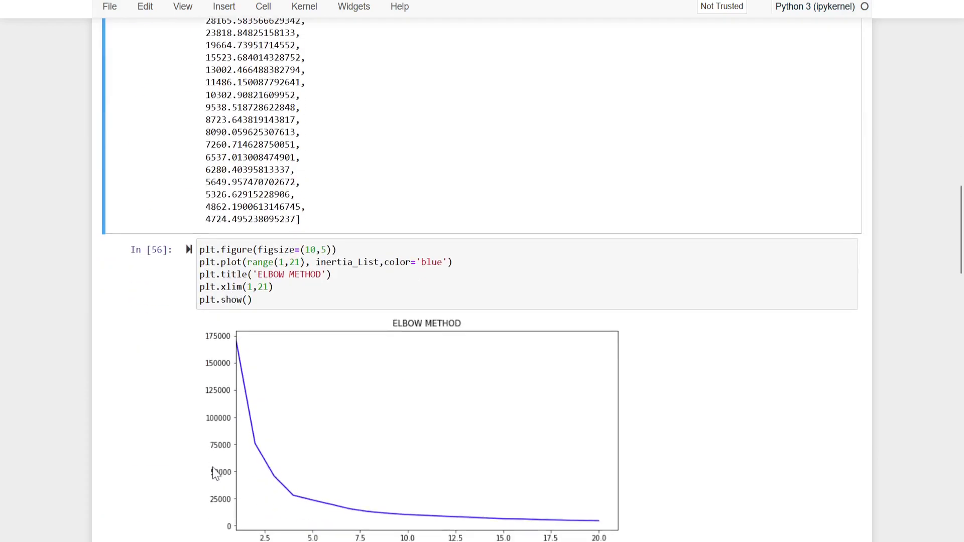
scroll(216, 467, "down", 8)
scroll(215, 467, "down", 8)
scroll(216, 468, "down", 6)
scroll(215, 472, "down", 5)
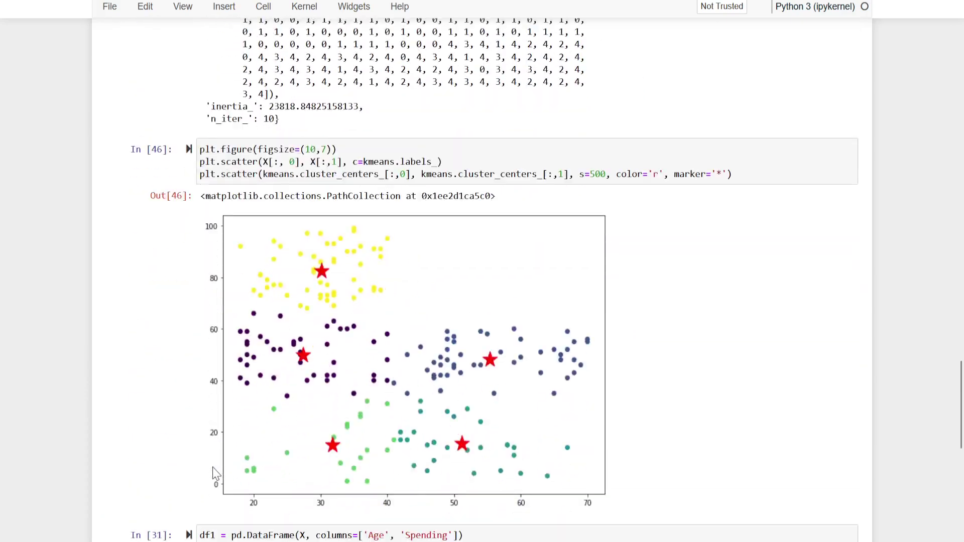
scroll(216, 472, "down", 5)
scroll(216, 473, "down", 3)
scroll(216, 473, "down", 2)
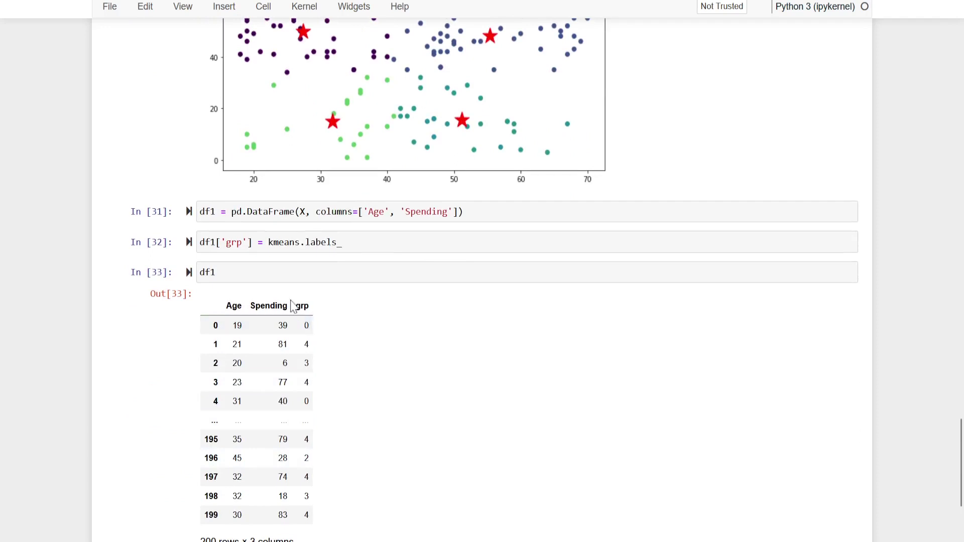
Step: Re-execute the df1 = pd.DataFrame cell that builds Age and Spending columns from X
left_click(300, 211)
key("shift+Return")
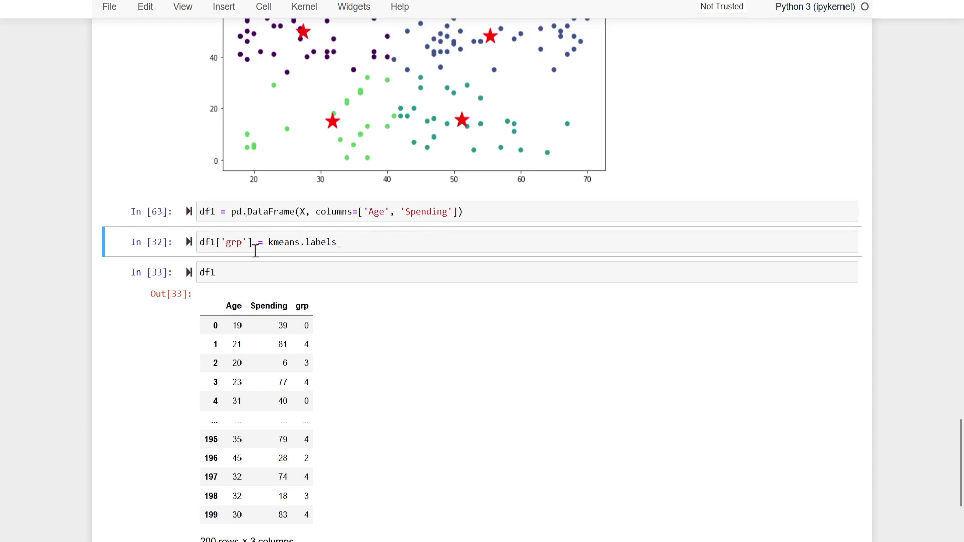
scroll(370, 258, "up", 10)
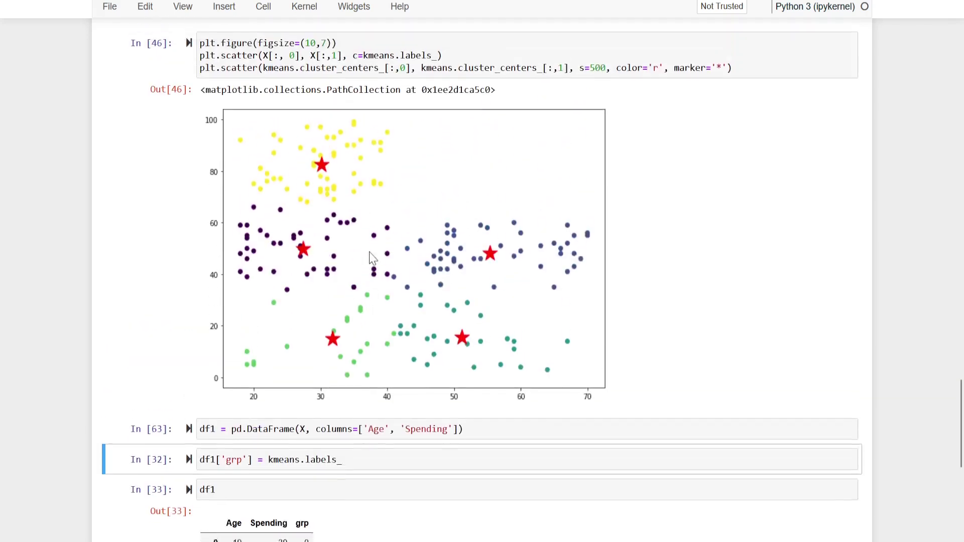
scroll(371, 258, "up", 3)
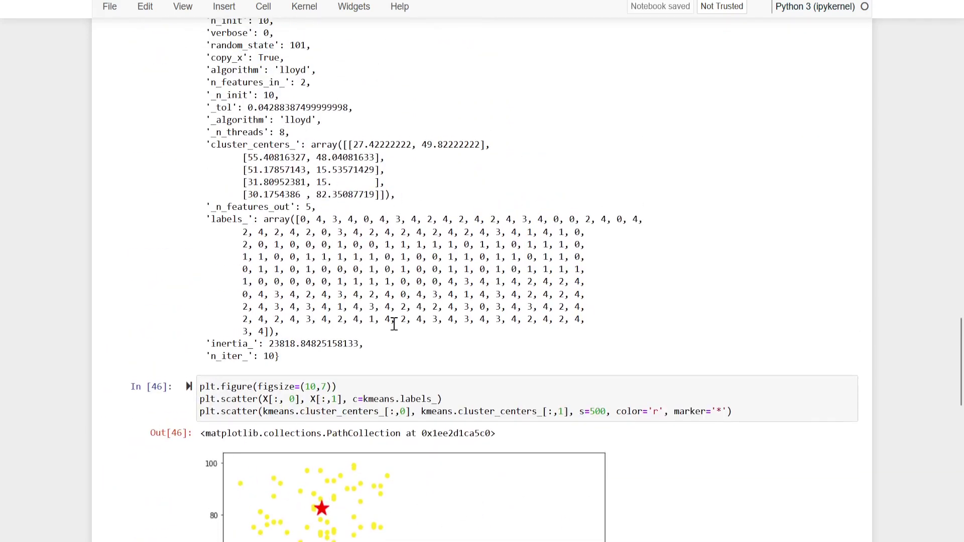
scroll(395, 324, "up", 5)
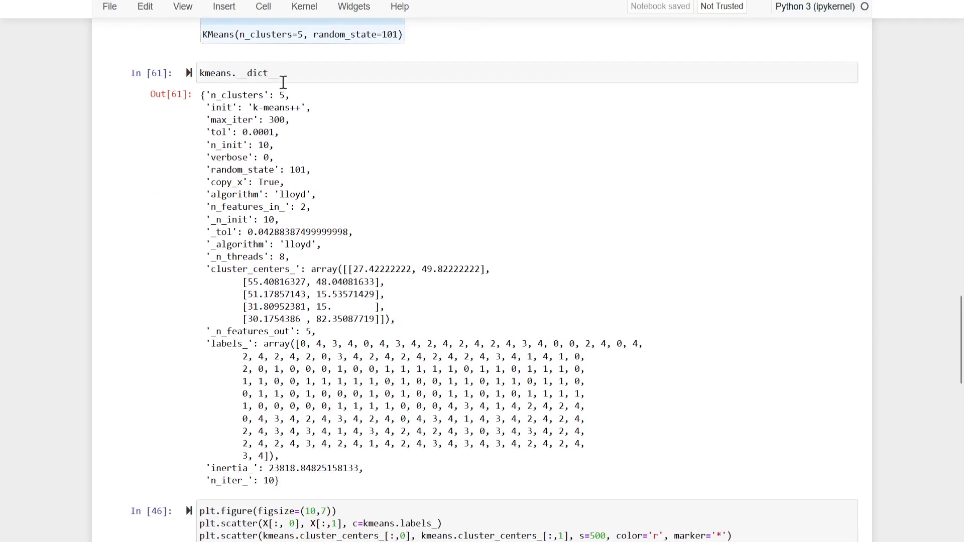
scroll(294, 100, "up", 1)
scroll(295, 100, "up", 3)
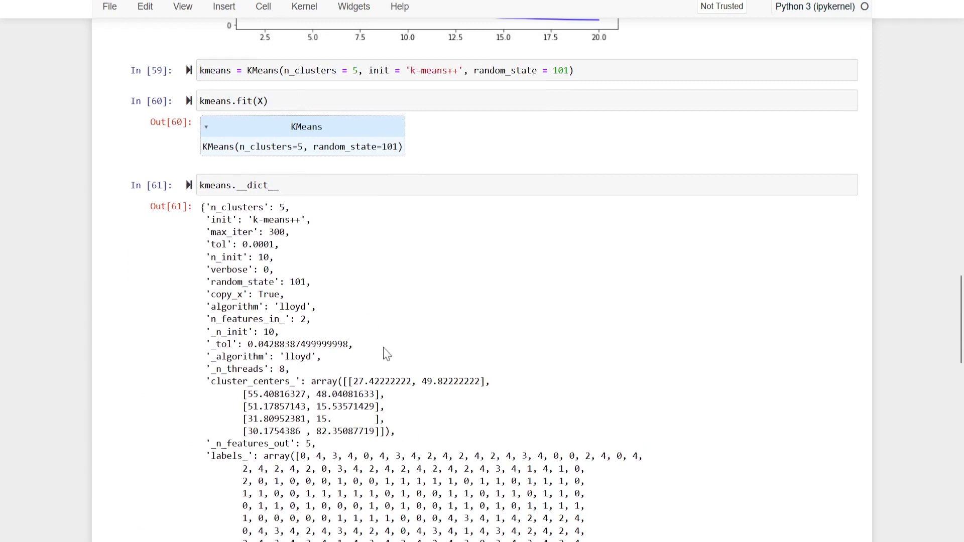
scroll(384, 354, "down", 7)
scroll(453, 272, "down", 6)
scroll(434, 347, "down", 5)
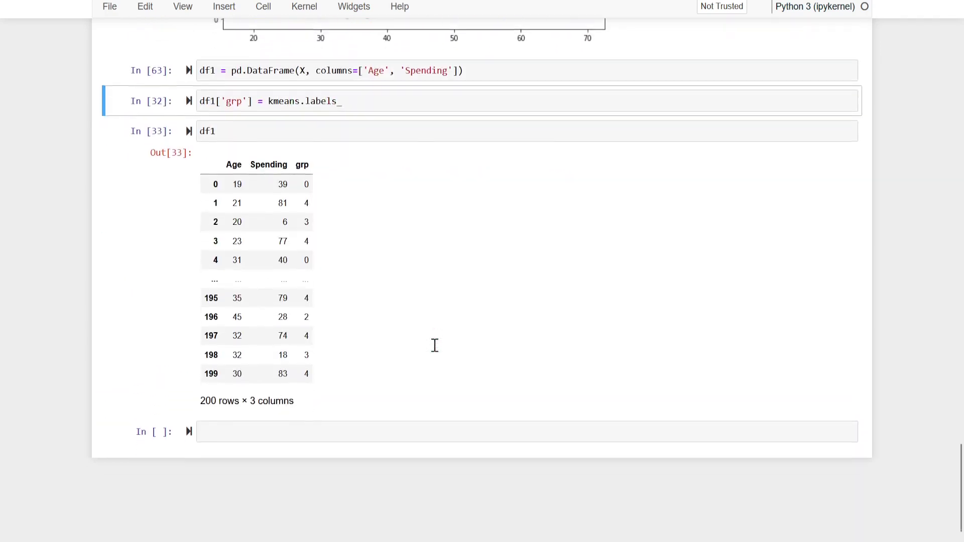
scroll(435, 348, "down", 1)
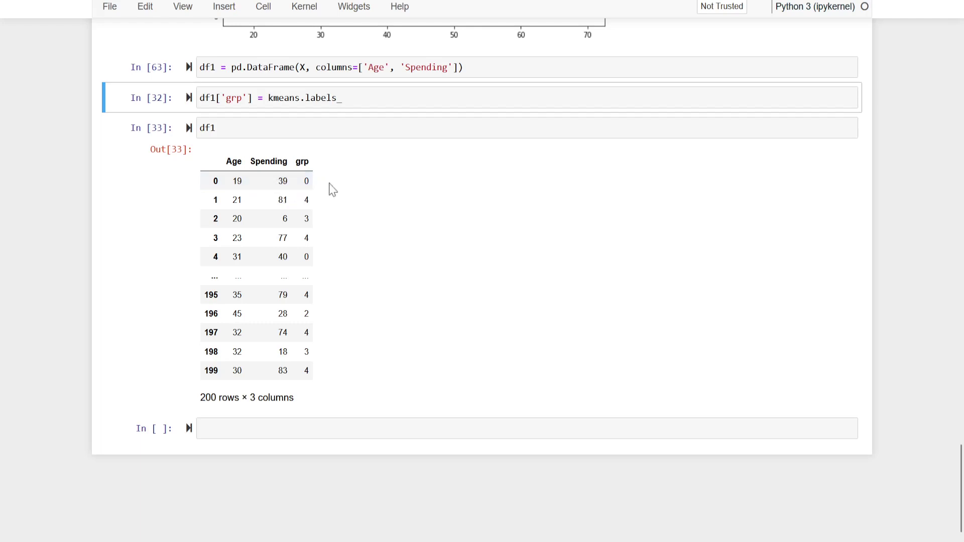
scroll(337, 296, "up", 2)
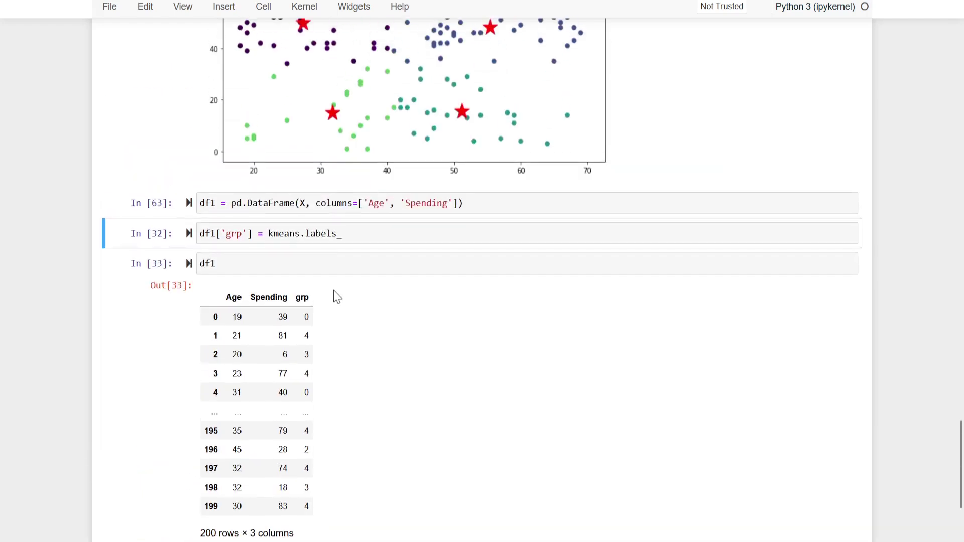
scroll(337, 296, "up", 3)
scroll(337, 296, "up", 2)
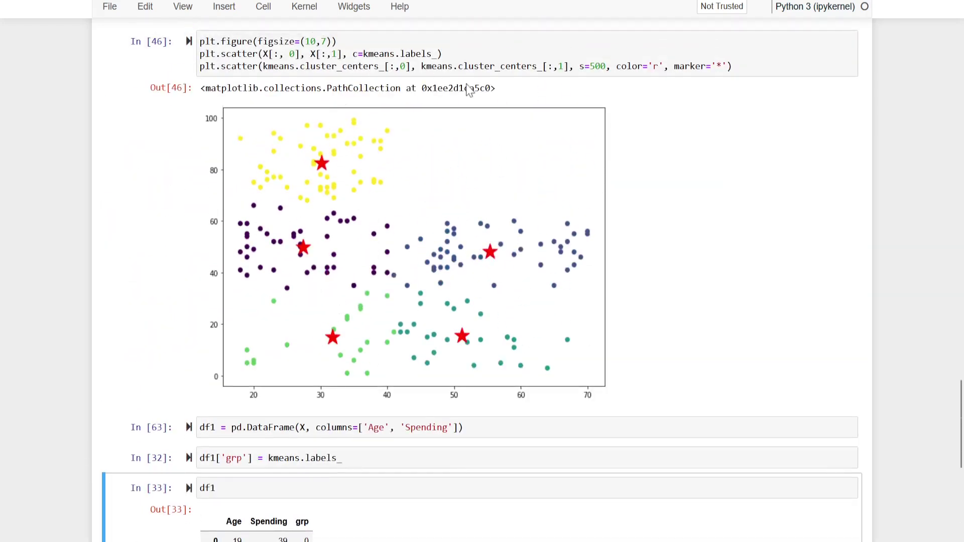
scroll(390, 371, "down", 3)
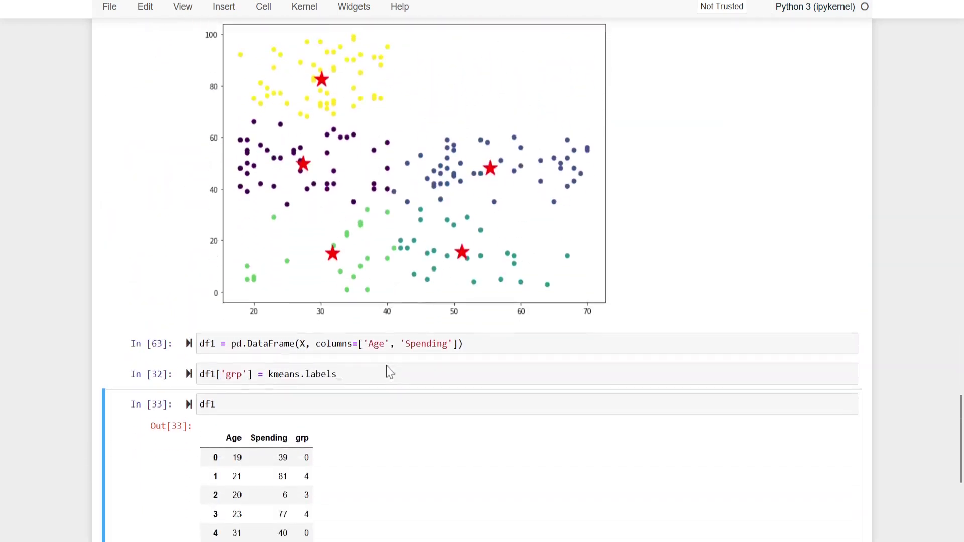
scroll(389, 371, "down", 2)
scroll(389, 372, "down", 2)
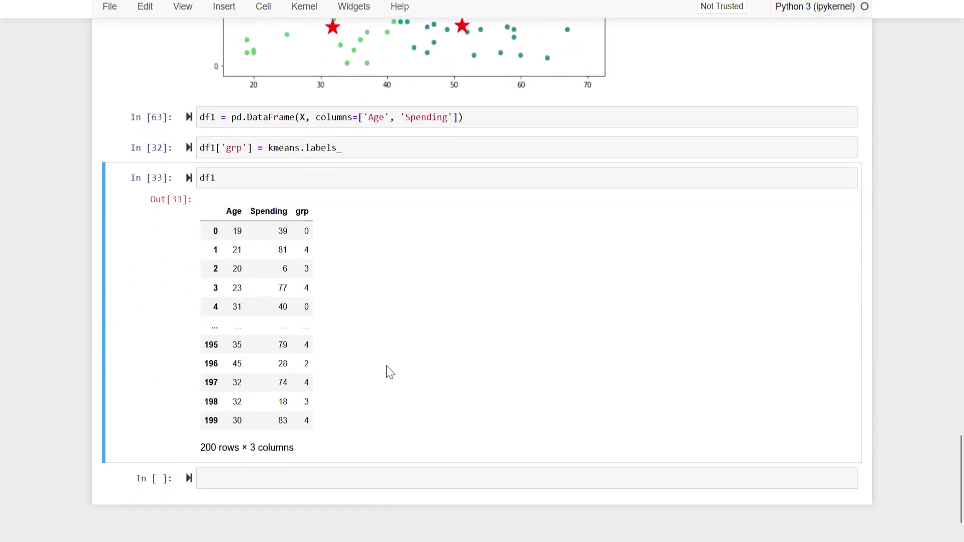